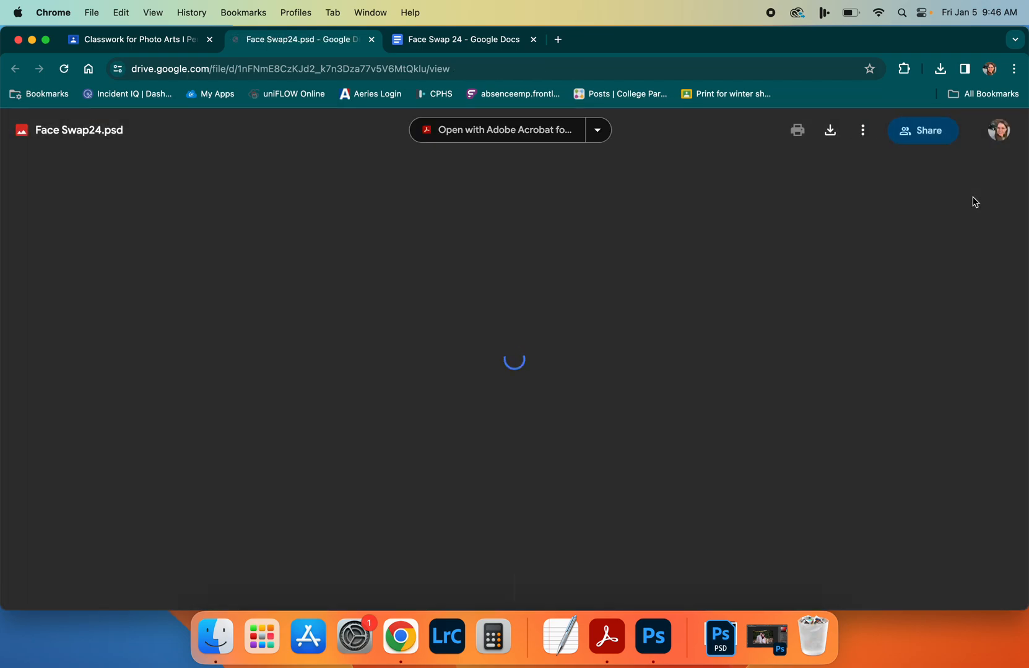
Download Face Swap24.psd from Google Drive and open the downloaded copy, Face Swap24 (1).psd, in Photoshop
{"action": "left_click", "coordinate": [829, 131]}
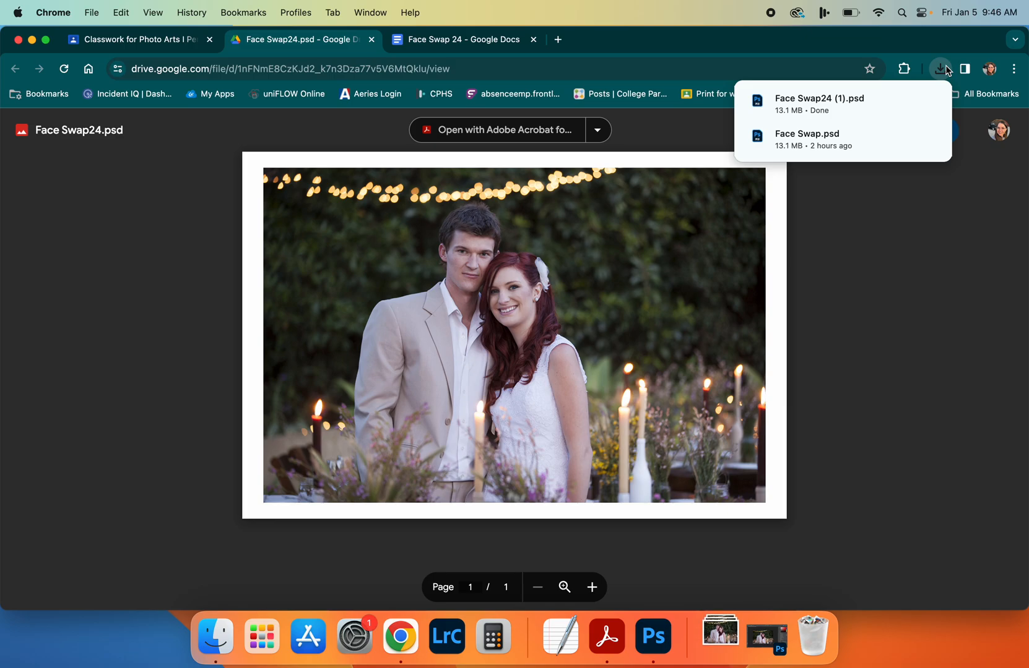
{"action": "left_click", "coordinate": [904, 101]}
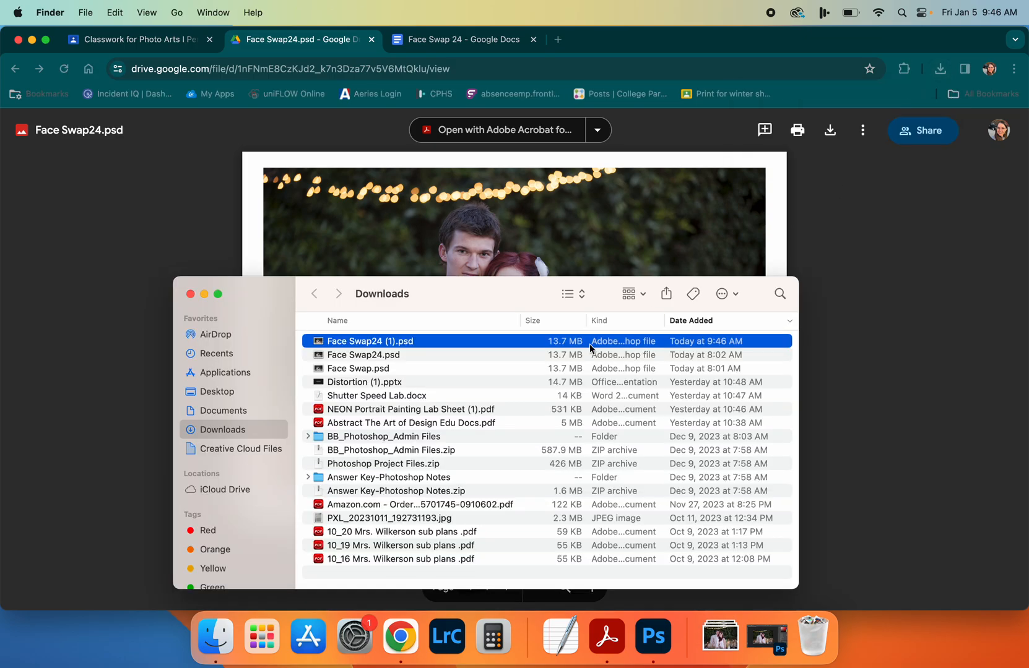
{"action": "double_click", "coordinate": [354, 341]}
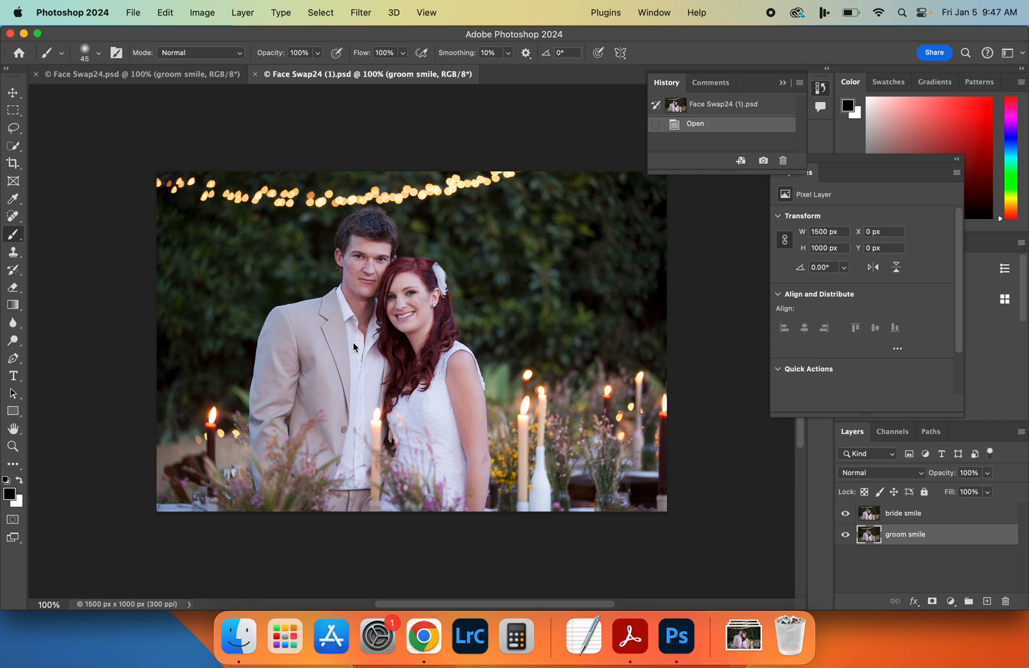
Close the older Face Swap24.psd document, leaving Face Swap24 (1).psd open
{"action": "left_click", "coordinate": [232, 79]}
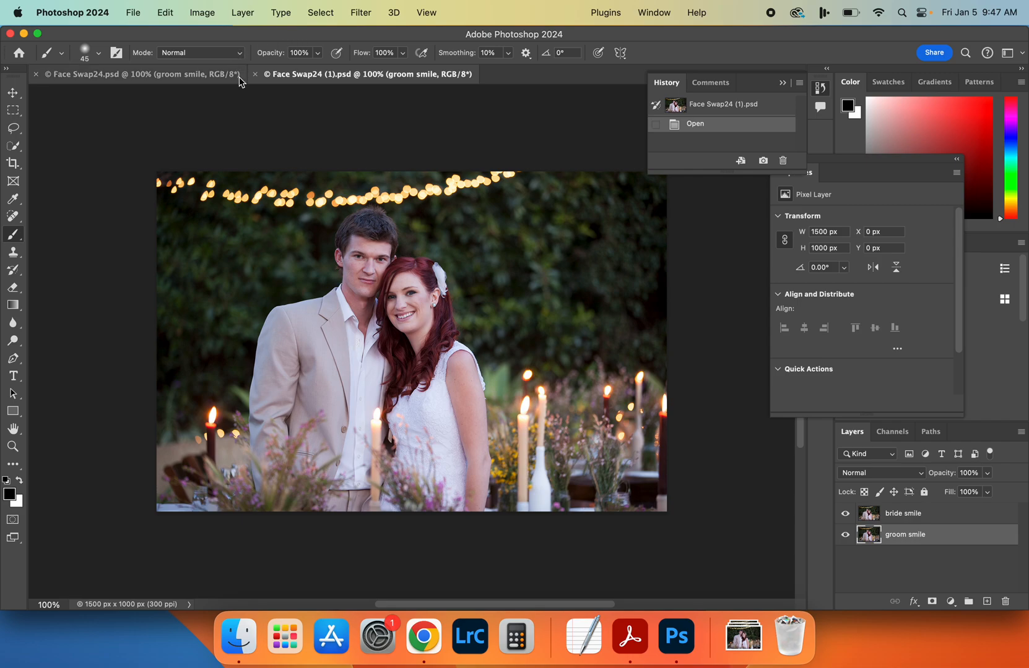
{"action": "left_click", "coordinate": [36, 74]}
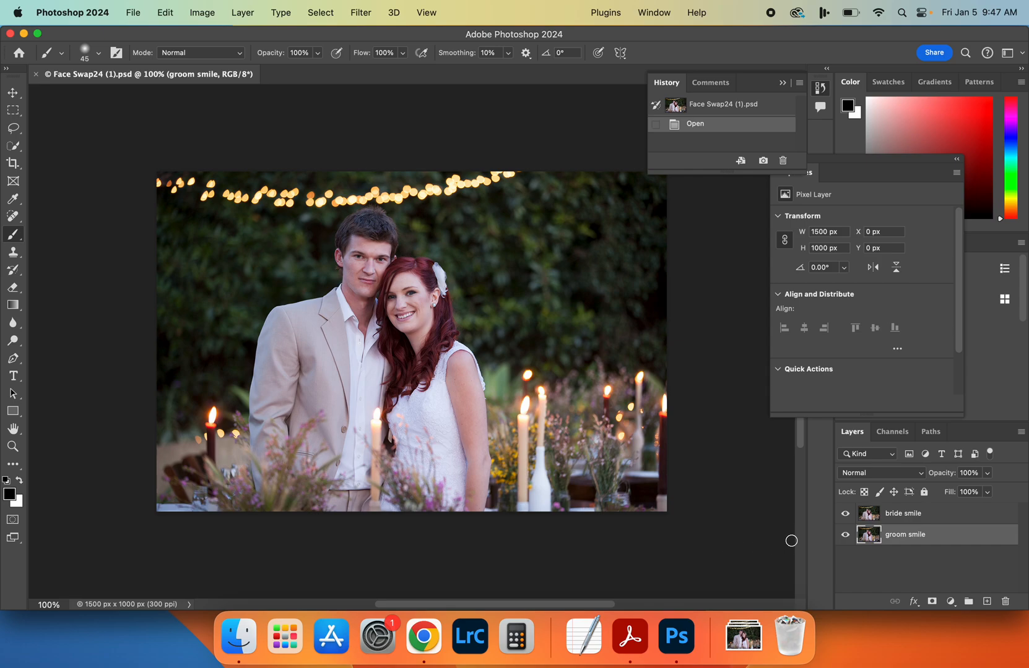
Switch to Chrome, close the Drive preview and highlight the Rectangle Marquee instruction in the Face Swap 24 document
{"action": "left_click", "coordinate": [424, 636]}
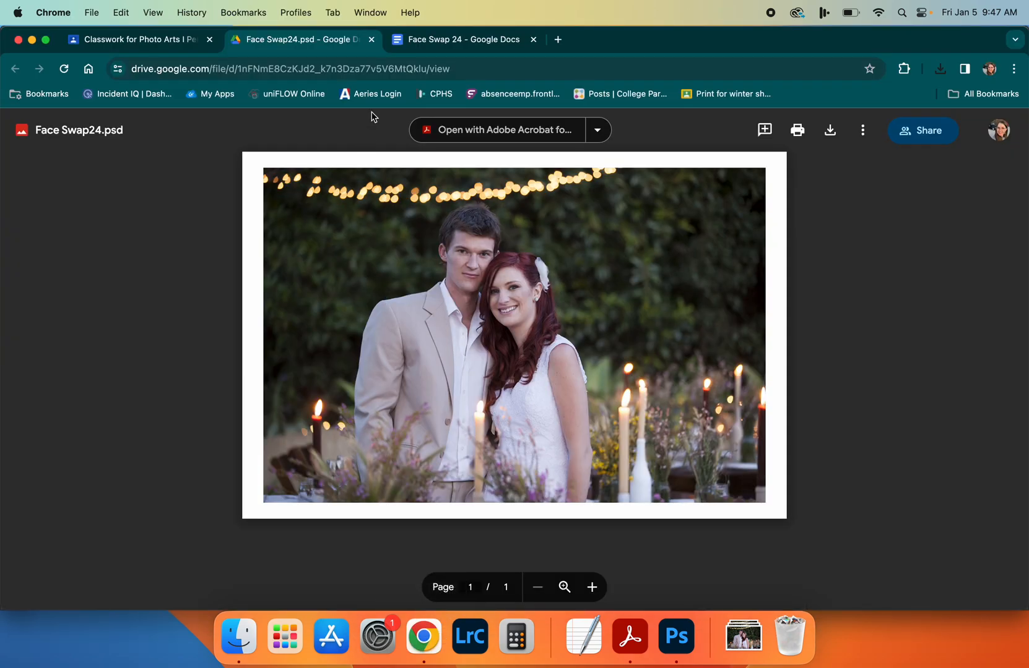
{"action": "left_click", "coordinate": [371, 39]}
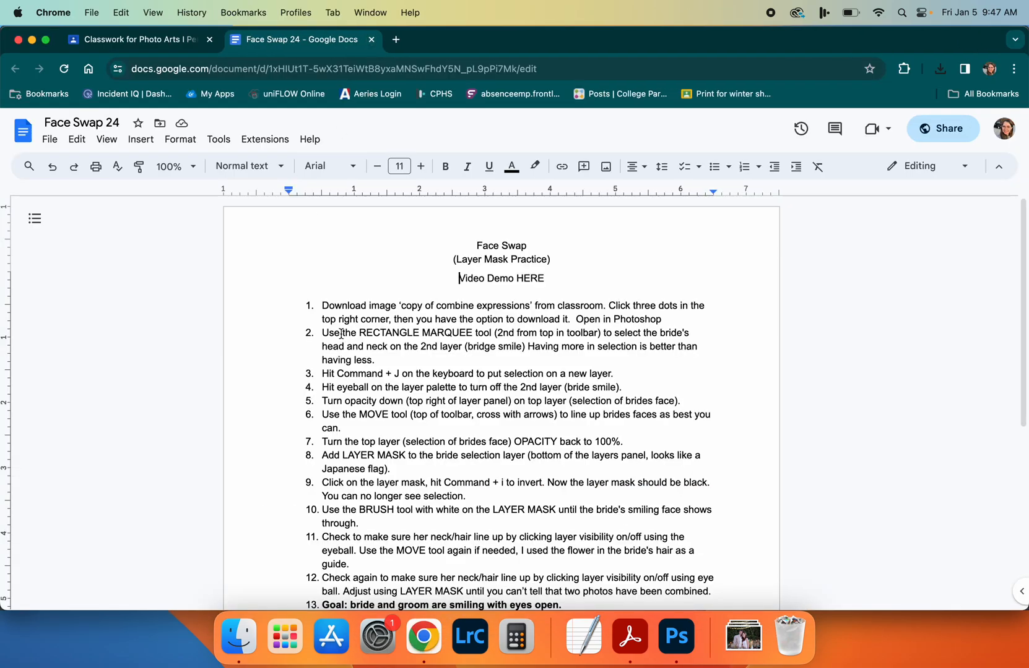
{"action": "left_click_drag", "start_coordinate": [336, 337], "coordinate": [511, 334]}
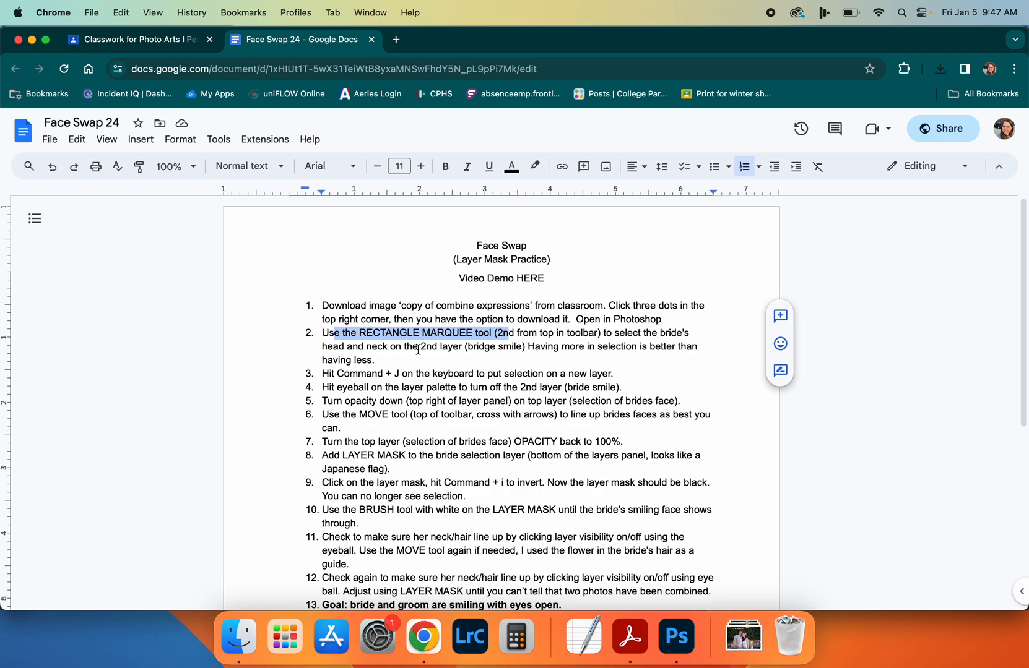
In Photoshop, draw a rectangular marquee of about 547 × 572 px around the bride's head and neck and target the bride smile layer
{"action": "left_click", "coordinate": [657, 640]}
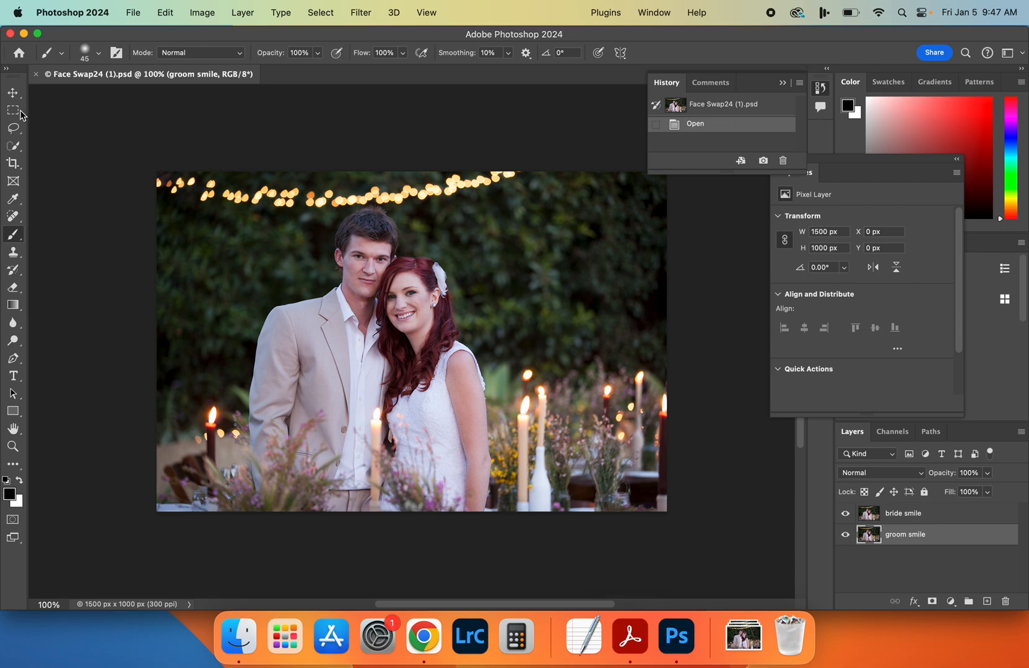
{"action": "left_click", "coordinate": [13, 111]}
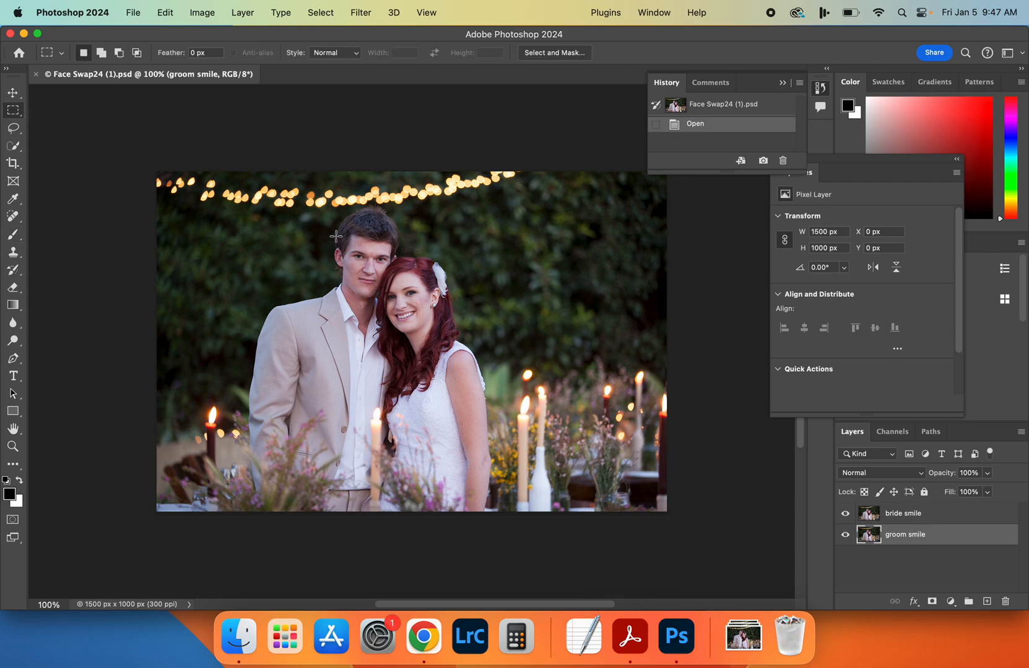
{"action": "left_click_drag", "start_coordinate": [320, 228], "coordinate": [506, 422]}
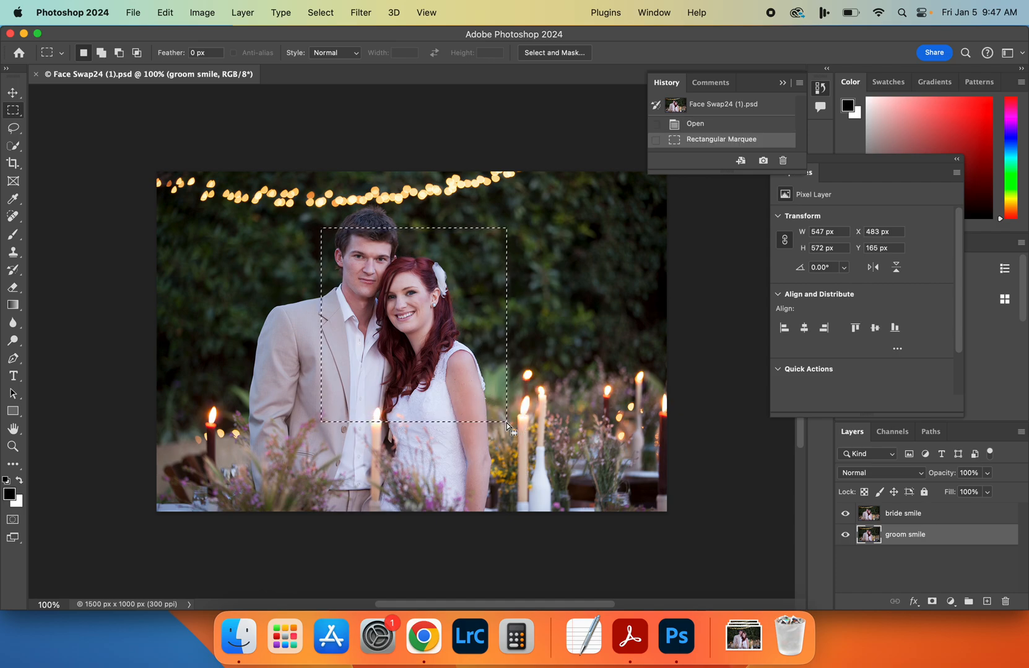
{"action": "left_click", "coordinate": [906, 514]}
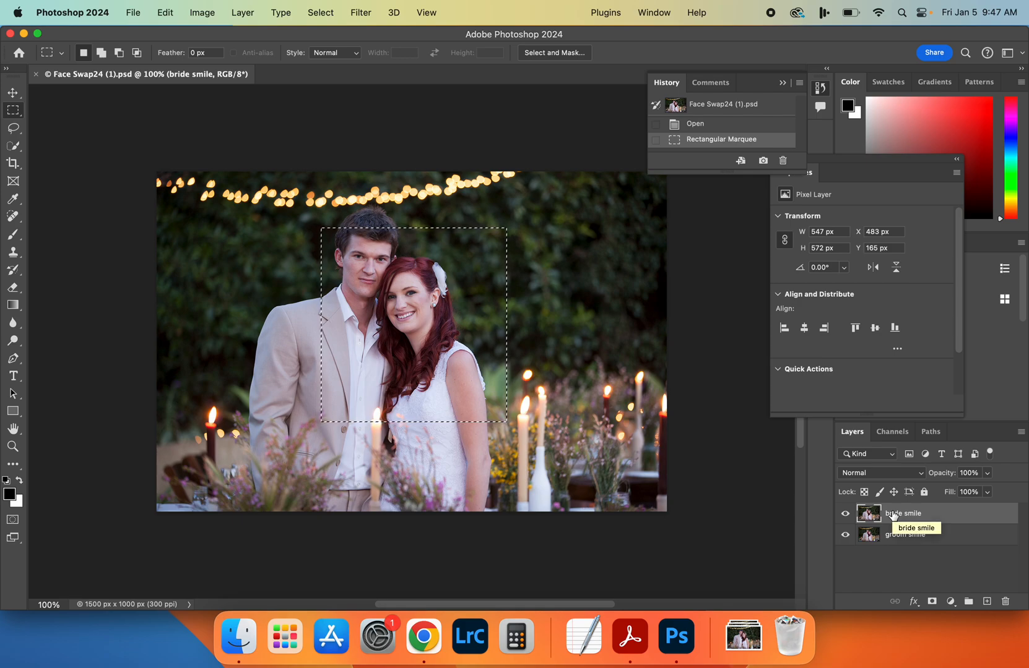
Check the instructions in Chrome and, back in Photoshop, copy the marquee selection from the bride smile layer onto a new layer
{"action": "left_click", "coordinate": [423, 637]}
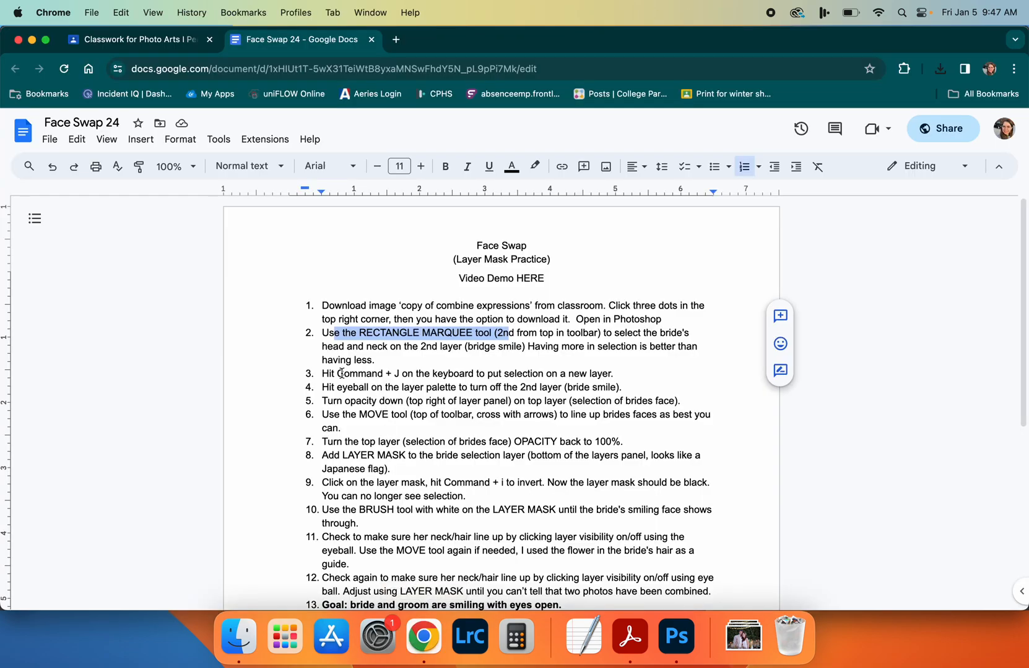
{"action": "left_click", "coordinate": [686, 659]}
{"action": "key", "text": "super+j"}
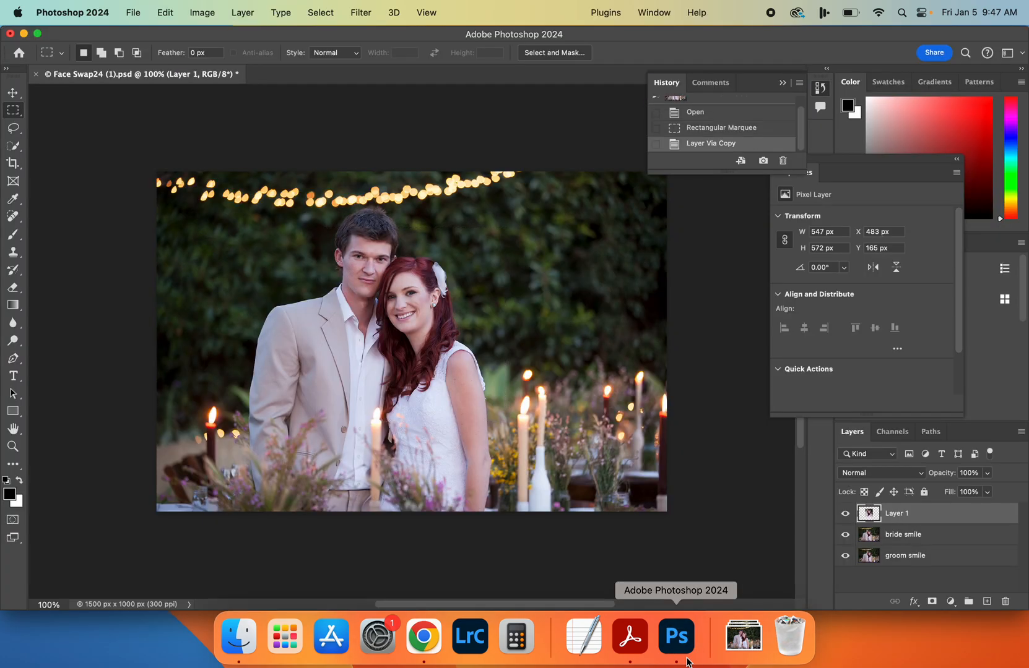
Hide the bride smile layer, toggling its visibility to compare, and check the instructions in Chrome before returning to Photoshop
{"action": "left_click", "coordinate": [846, 536]}
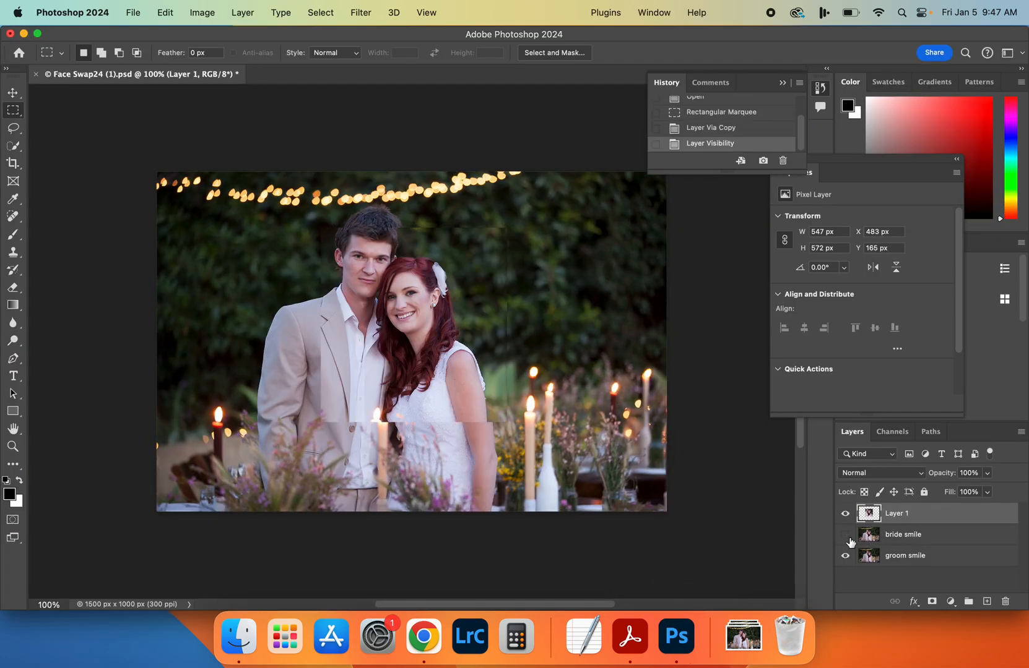
{"action": "left_click", "coordinate": [849, 541]}
{"action": "left_click", "coordinate": [849, 541]}
{"action": "left_click", "coordinate": [423, 638]}
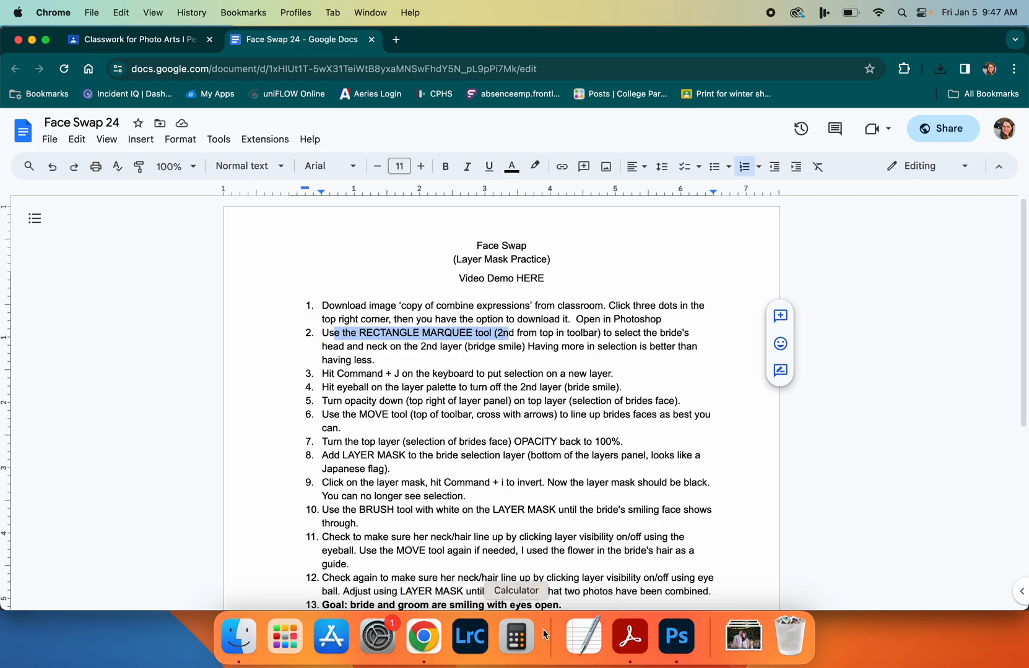
{"action": "left_click", "coordinate": [676, 638]}
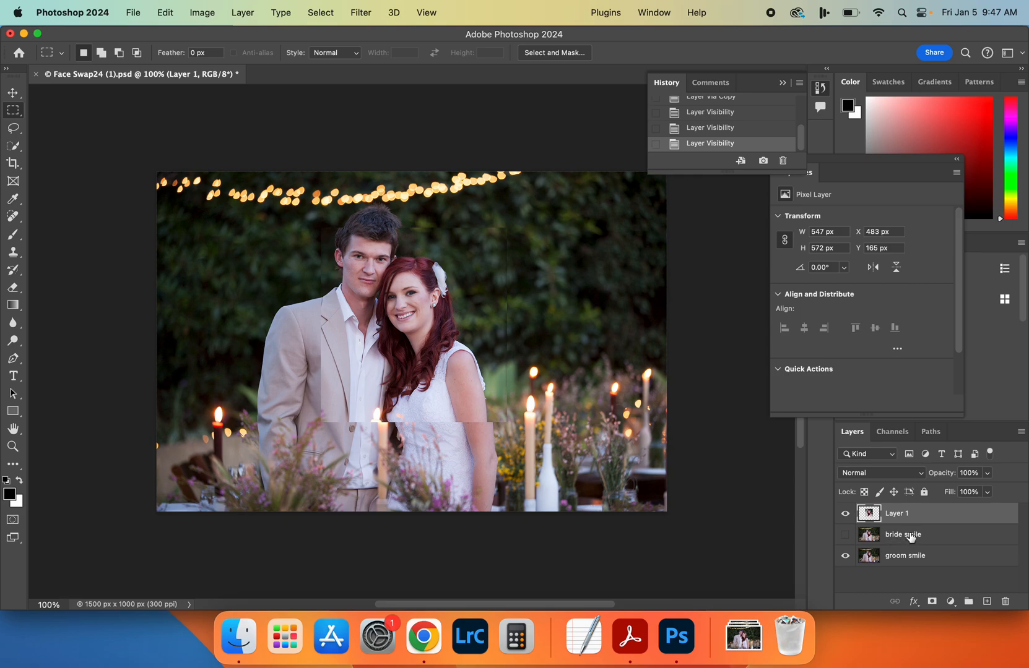
Highlight the opacity and Move tool instructions in Chrome, and lower Layer 1's opacity to 49% in Photoshop
{"action": "left_click", "coordinate": [425, 637]}
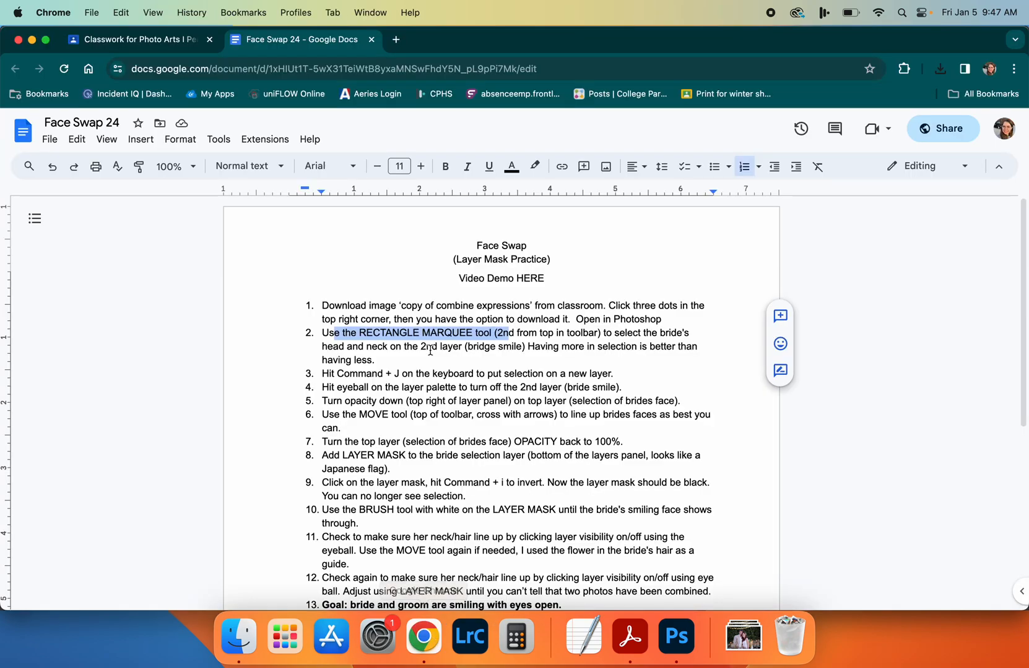
{"action": "left_click_drag", "start_coordinate": [346, 405], "coordinate": [585, 412]}
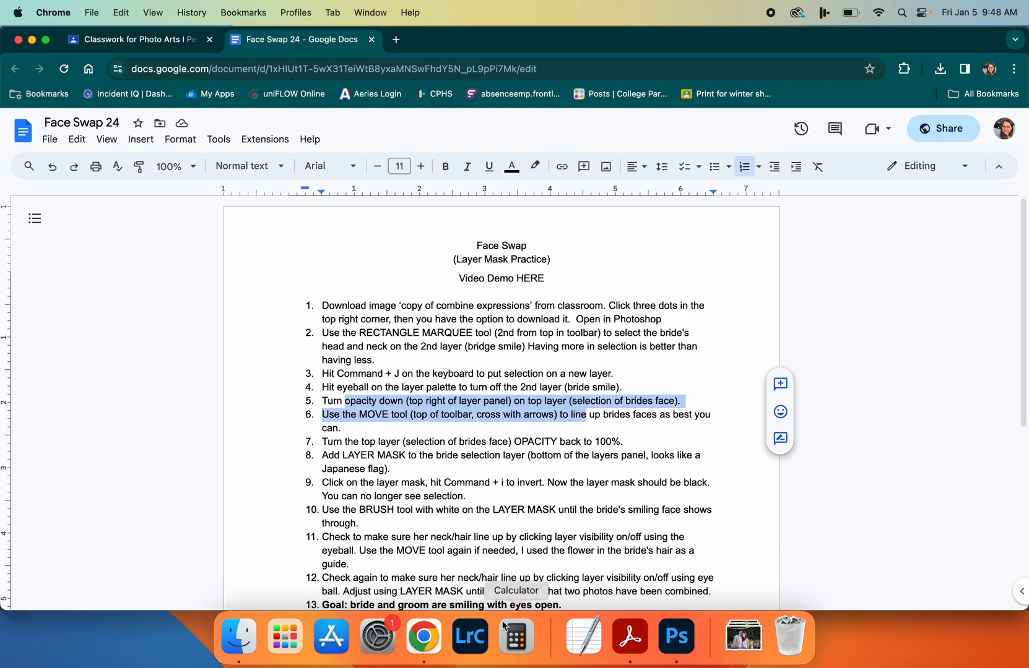
{"action": "left_click", "coordinate": [660, 639]}
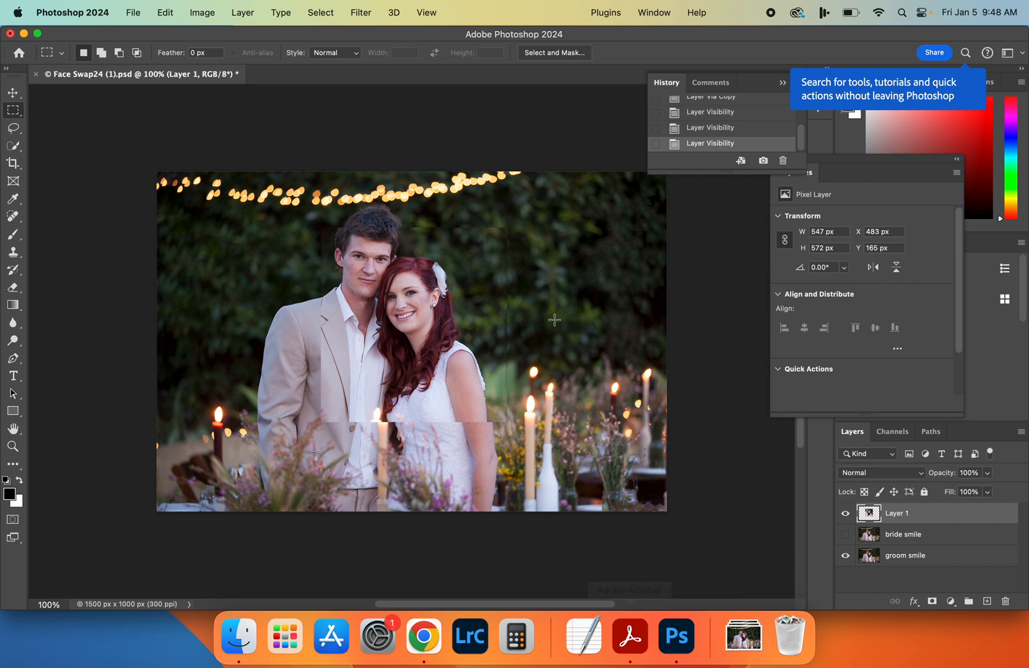
{"action": "scroll", "coordinate": [555, 321], "scroll_direction": "up", "scroll_amount": 3}
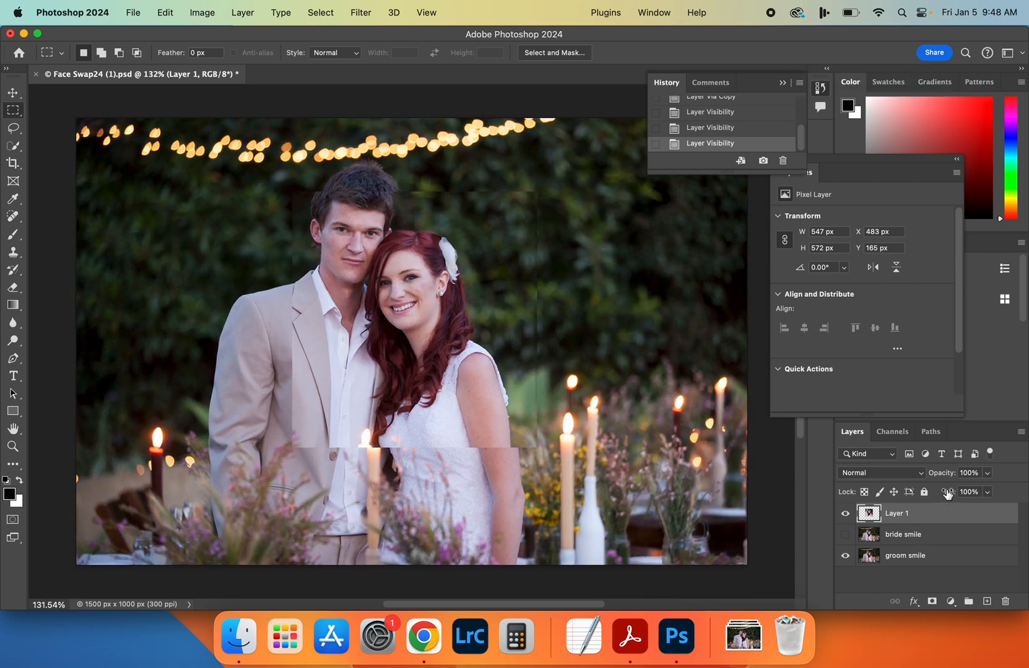
{"action": "left_click", "coordinate": [986, 474]}
{"action": "left_click_drag", "start_coordinate": [987, 492], "coordinate": [956, 490]}
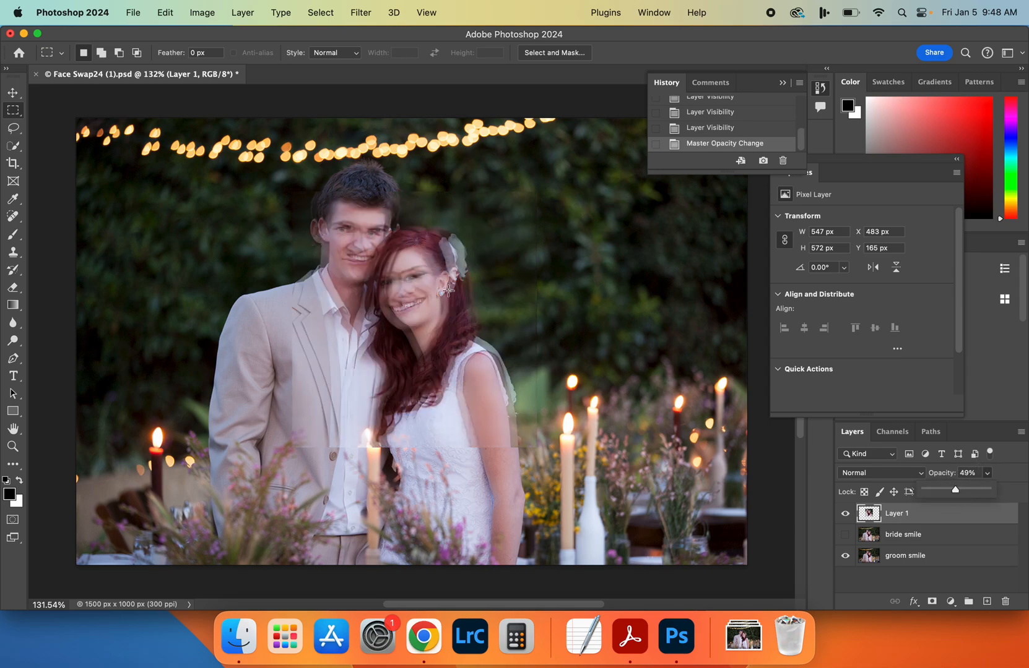
Move and nudge Layer 1 to about X 505 px, Y 159 px so the bride's face and hair flower line up with the groom smile layer
{"action": "left_click", "coordinate": [13, 93]}
{"action": "left_click_drag", "start_coordinate": [380, 317], "coordinate": [385, 313]}
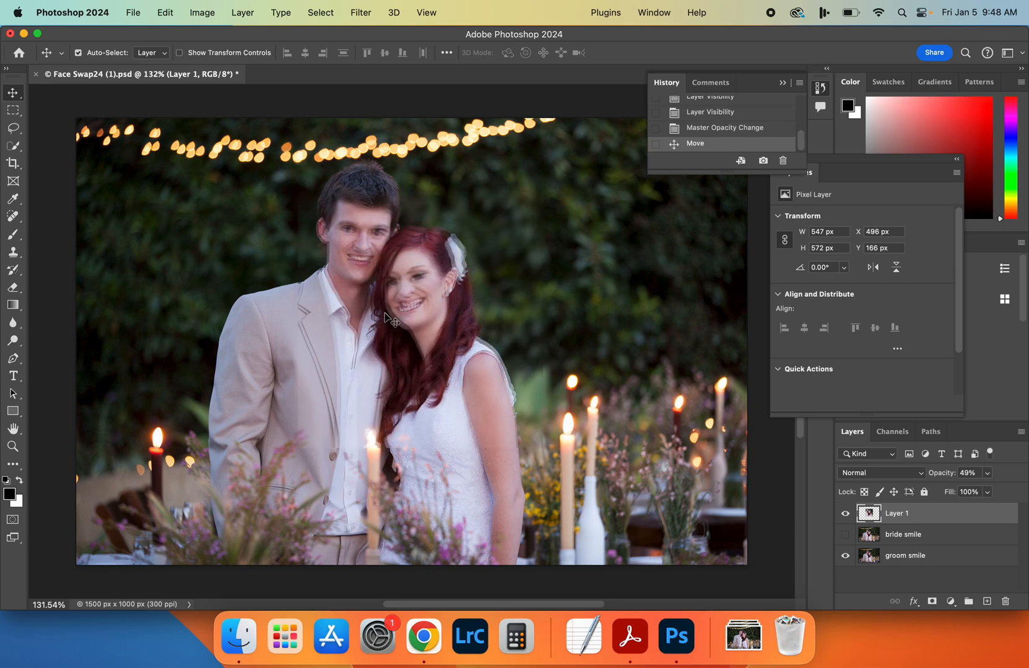
{"action": "key", "text": "Left"}
{"action": "key", "text": "Left"}
{"action": "key", "text": "Left"}
{"action": "key", "text": "Right"}
{"action": "key", "text": "Right"}
{"action": "key", "text": "Right"}
{"action": "key", "text": "Right"}
{"action": "key", "text": "Right"}
{"action": "key", "text": "Right"}
{"action": "key", "text": "Right"}
{"action": "key", "text": "Up"}
{"action": "key", "text": "Up"}
{"action": "key", "text": "Up"}
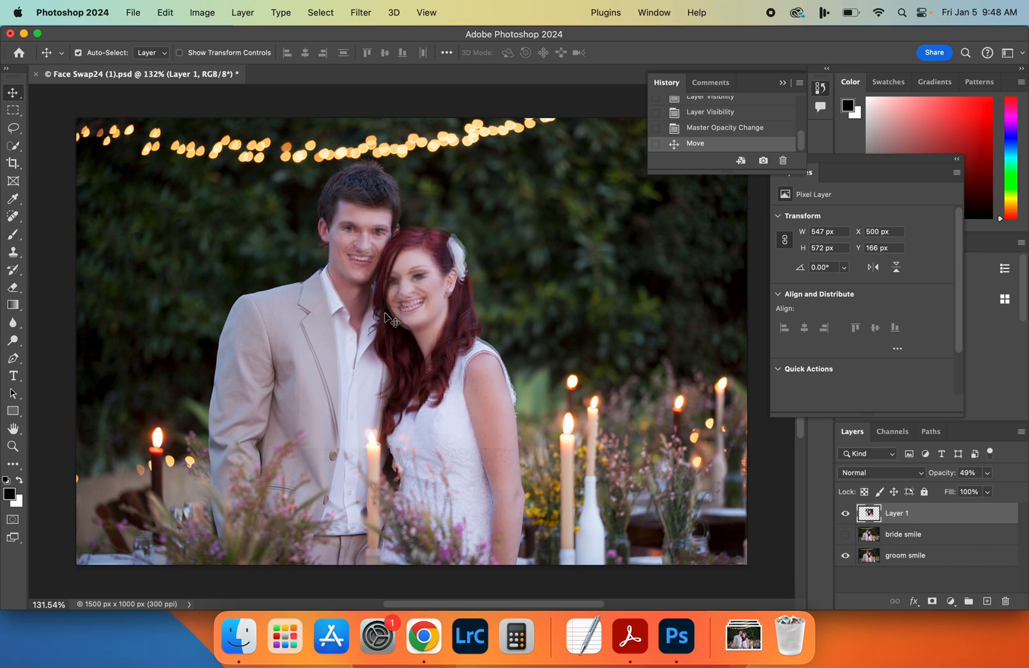
{"action": "key", "text": "Right"}
{"action": "key", "text": "Right"}
{"action": "key", "text": "Right"}
{"action": "key", "text": "Right"}
{"action": "key", "text": "Up"}
{"action": "key", "text": "Up"}
{"action": "key", "text": "Up"}
{"action": "key", "text": "Up"}
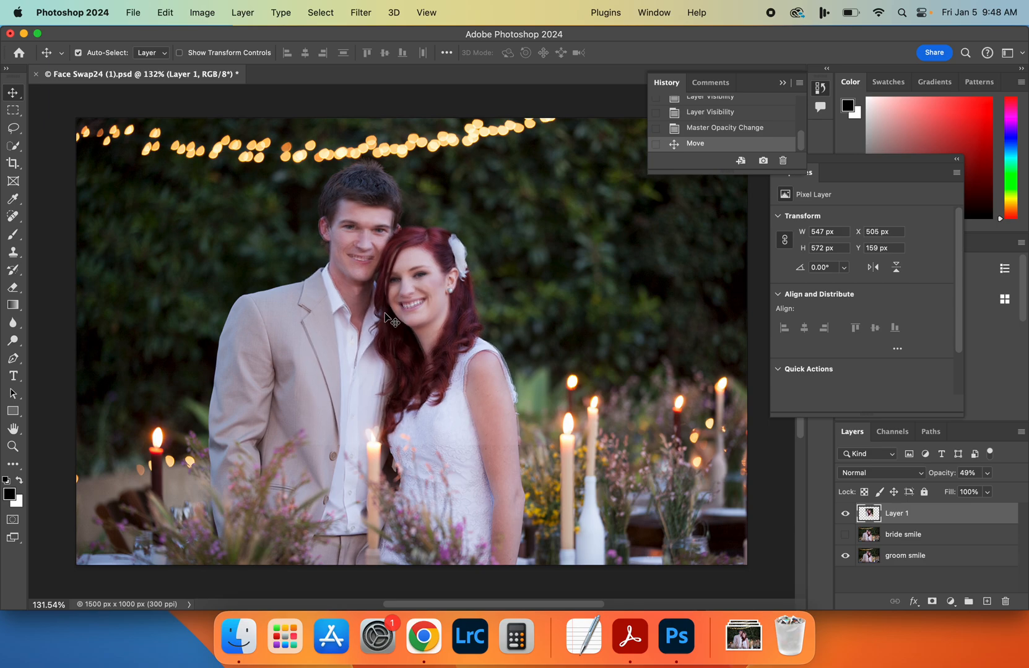
Set Layer 1's opacity to 47% and toggle its visibility repeatedly to check the alignment of the bride's face
{"action": "left_click", "coordinate": [988, 473]}
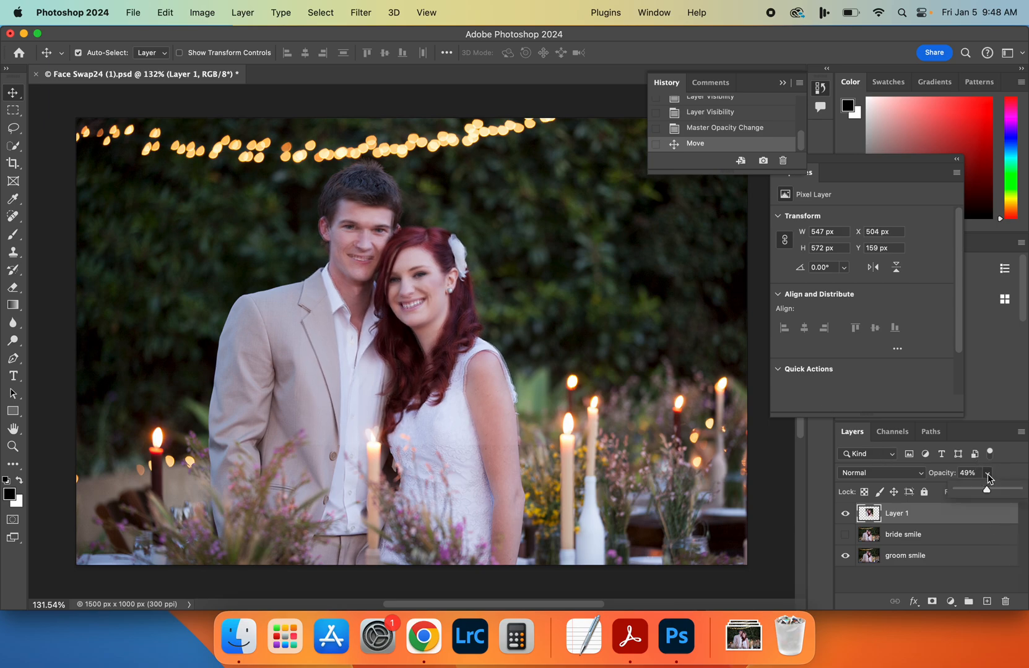
{"action": "mouse_move", "coordinate": [987, 492]}
{"action": "left_mouse_down"}
{"action": "mouse_move", "coordinate": [947, 492]}
{"action": "mouse_move", "coordinate": [1021, 494]}
{"action": "mouse_move", "coordinate": [985, 492]}
{"action": "left_mouse_up"}
{"action": "left_click", "coordinate": [844, 514]}
{"action": "left_click", "coordinate": [844, 514]}
{"action": "left_click", "coordinate": [843, 514]}
{"action": "left_click", "coordinate": [844, 514]}
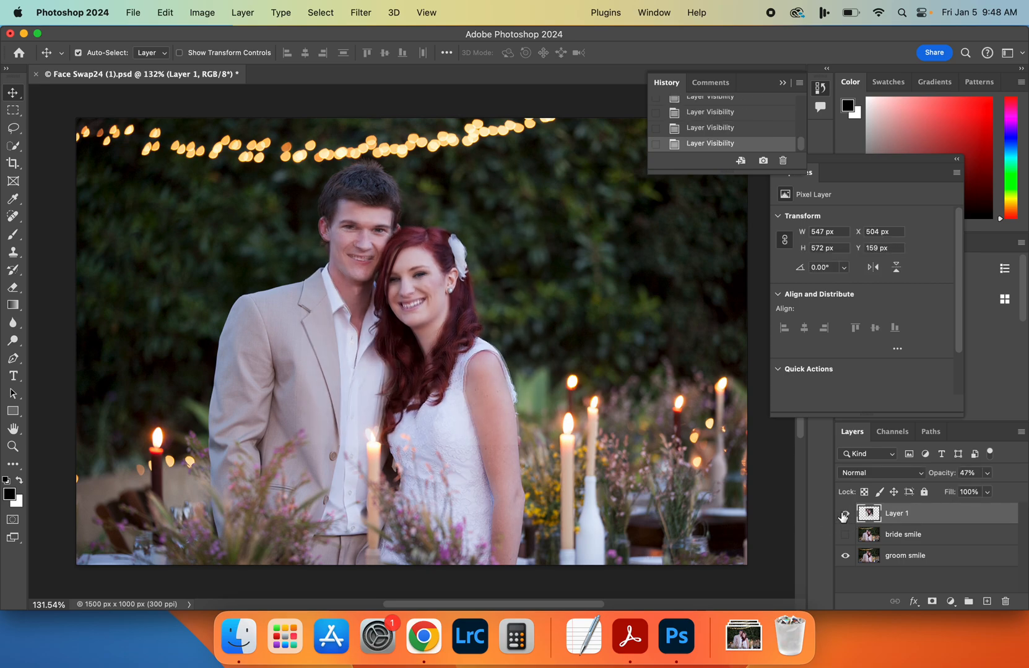
Switch to Chrome and highlight the instruction about adding a layer mask to the bride selection layer
{"action": "left_click", "coordinate": [424, 637]}
{"action": "scroll", "coordinate": [380, 464], "scroll_direction": "down", "scroll_amount": 1}
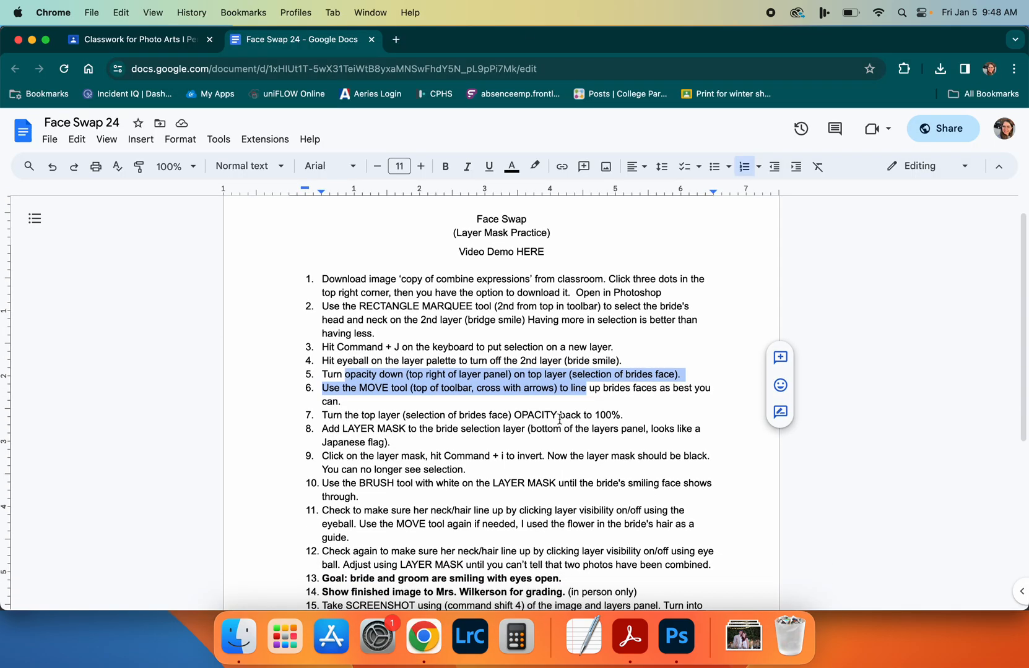
{"action": "left_click_drag", "start_coordinate": [348, 429], "coordinate": [441, 430]}
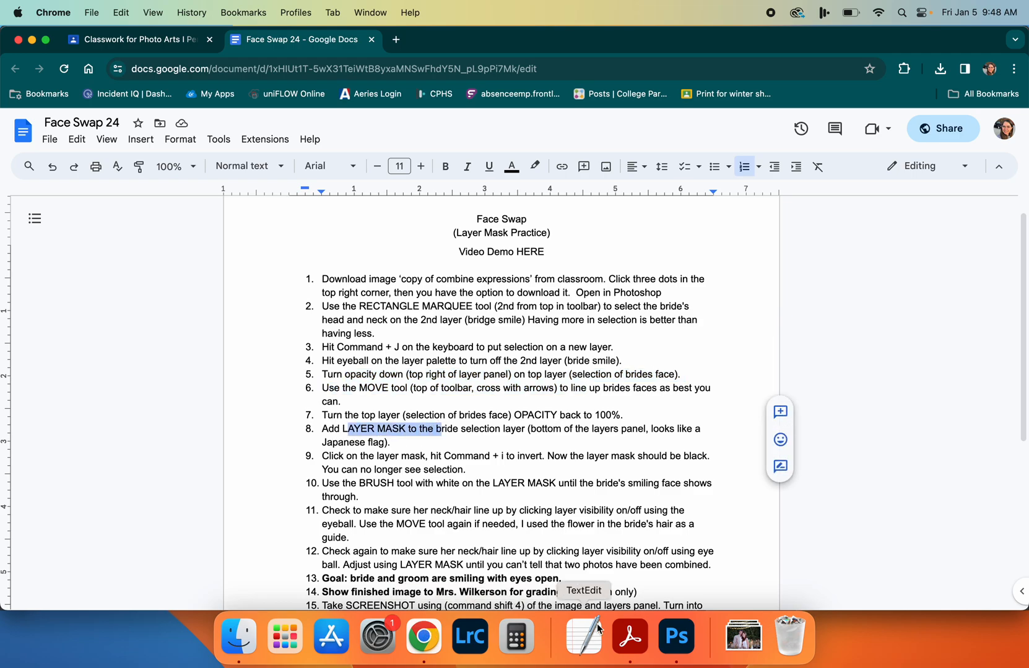
Return to Photoshop and set Layer 1's opacity back to 100%
{"action": "left_click", "coordinate": [676, 637]}
{"action": "left_click", "coordinate": [987, 473]}
{"action": "left_click_drag", "start_coordinate": [979, 493], "coordinate": [1027, 493]}
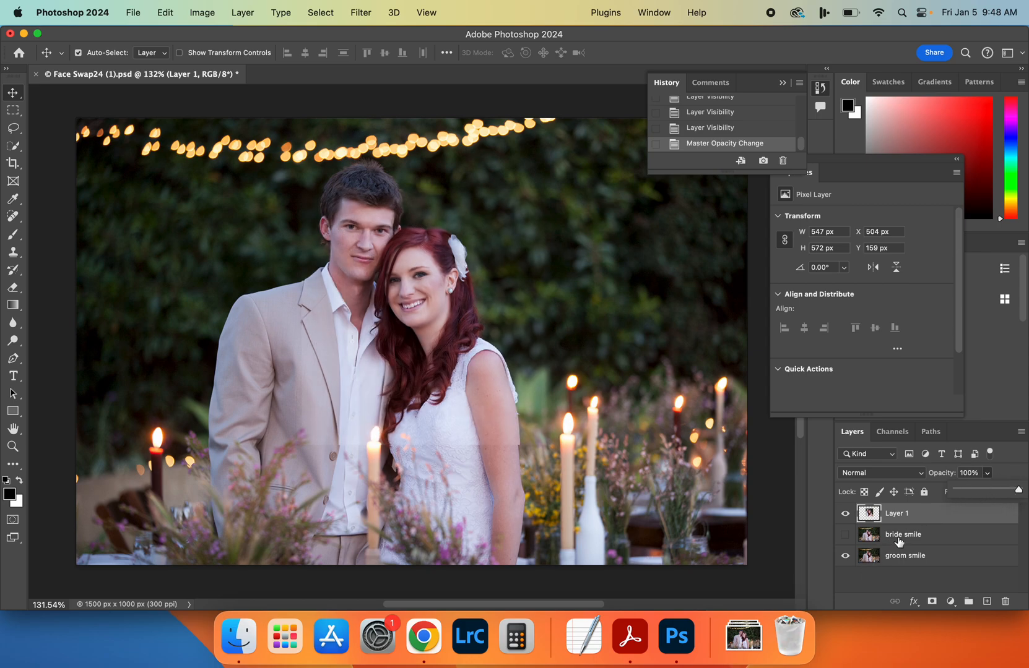
Add a layer mask to Layer 1 and close the floating mask properties
{"action": "left_click", "coordinate": [933, 604]}
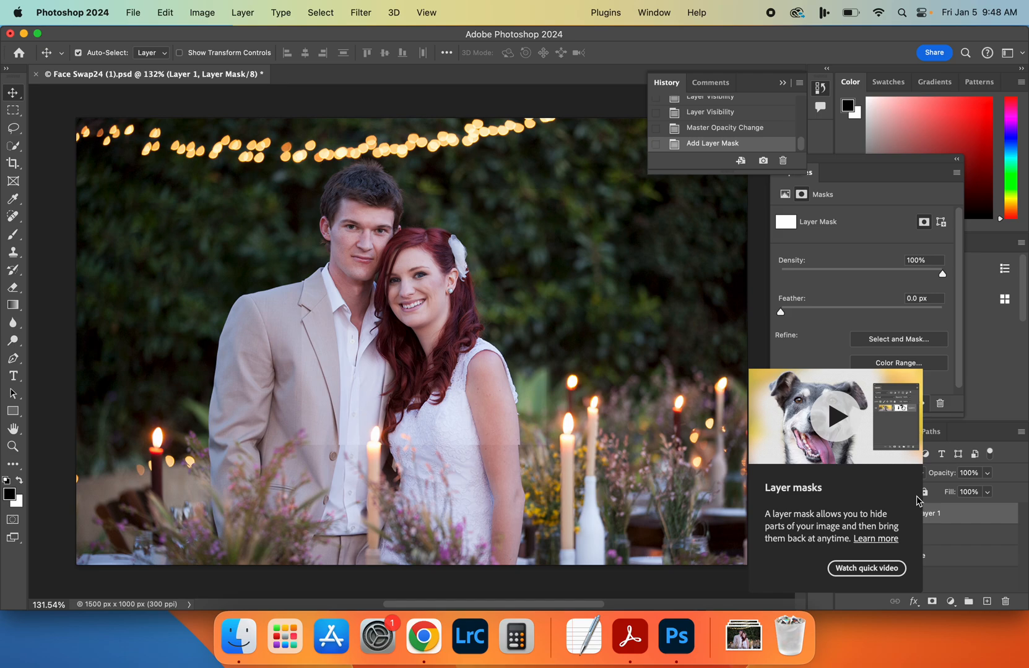
{"action": "left_click", "coordinate": [888, 168]}
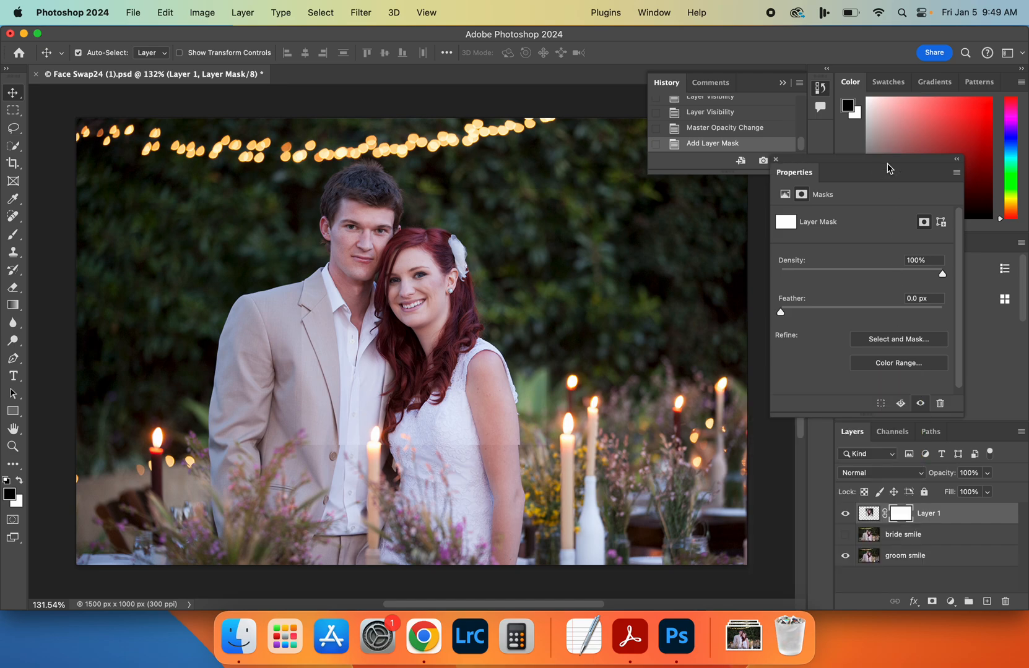
{"action": "left_click", "coordinate": [776, 161]}
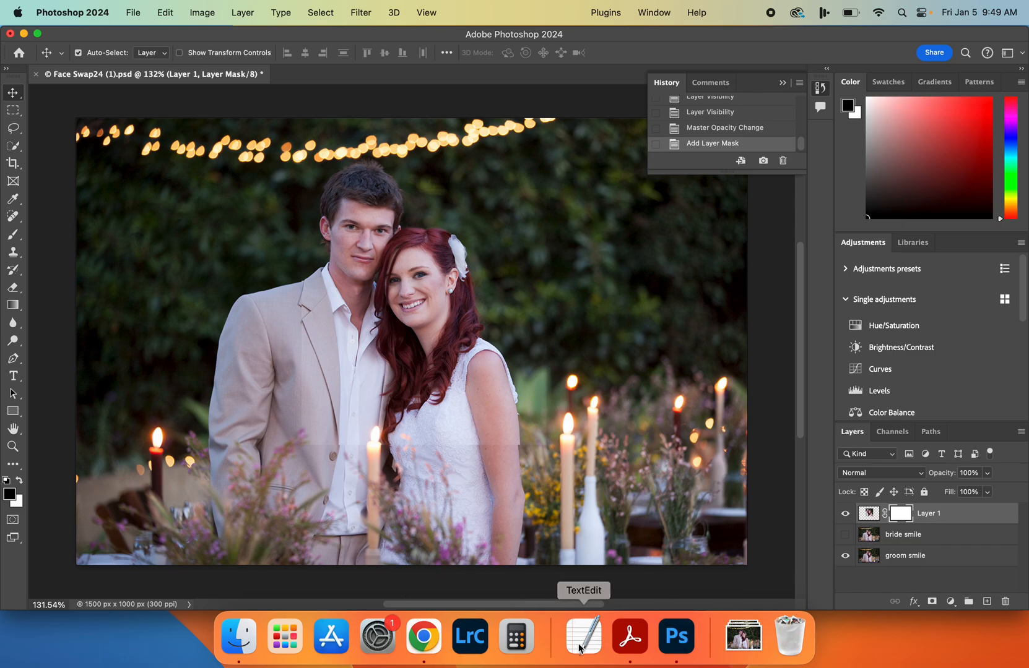
Highlight the layer mask inversion instruction in Chrome, and return to Photoshop to invert Layer 1's mask to black
{"action": "left_click", "coordinate": [424, 637]}
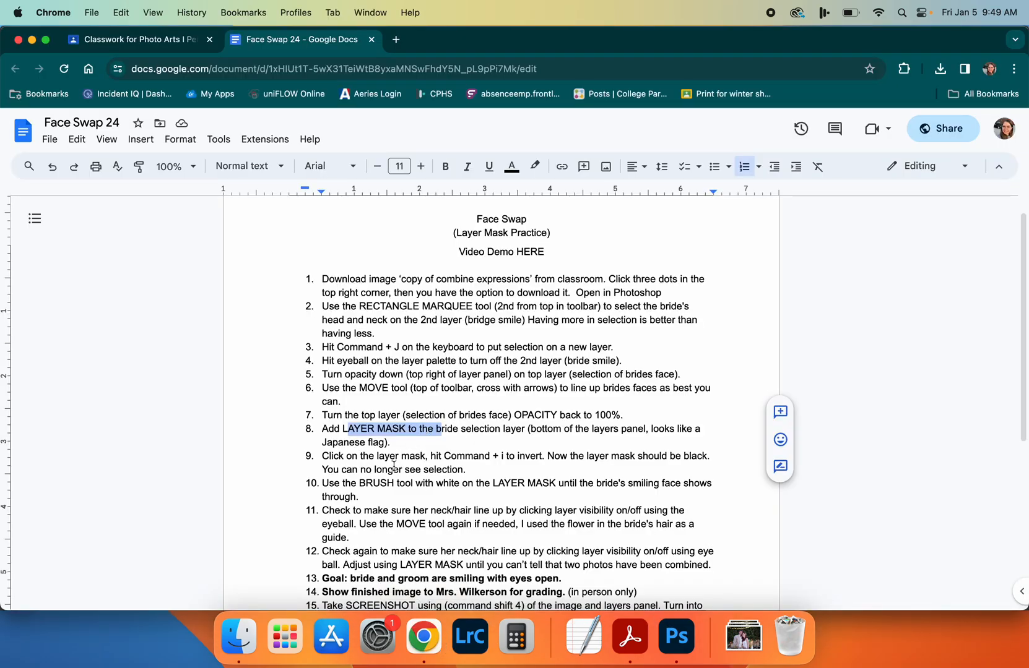
{"action": "scroll", "coordinate": [396, 470], "scroll_direction": "down", "scroll_amount": 5}
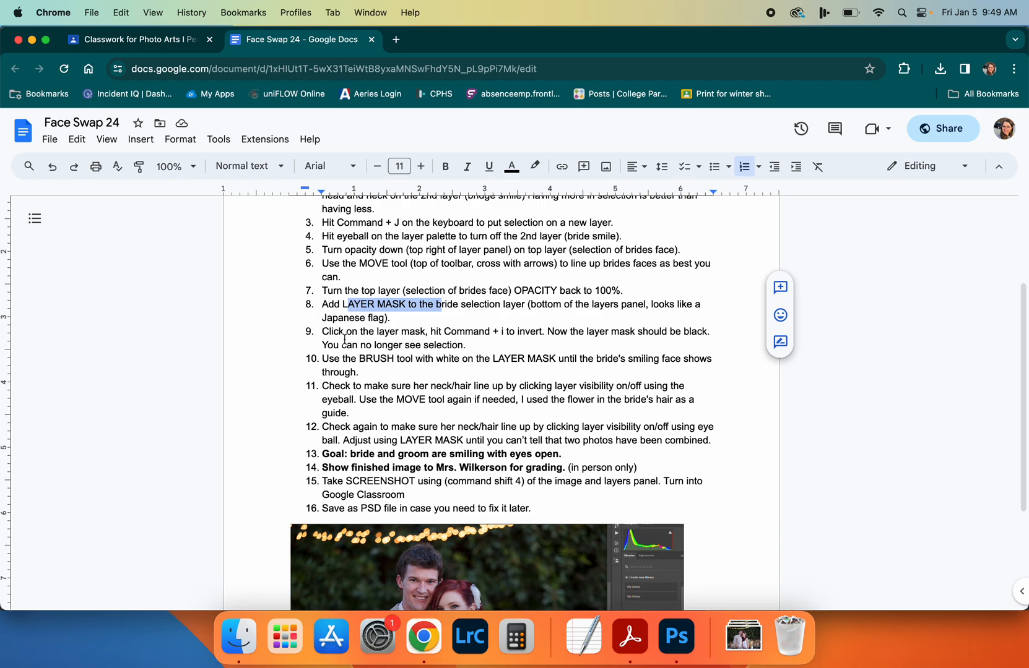
{"action": "left_click_drag", "start_coordinate": [339, 332], "coordinate": [599, 326]}
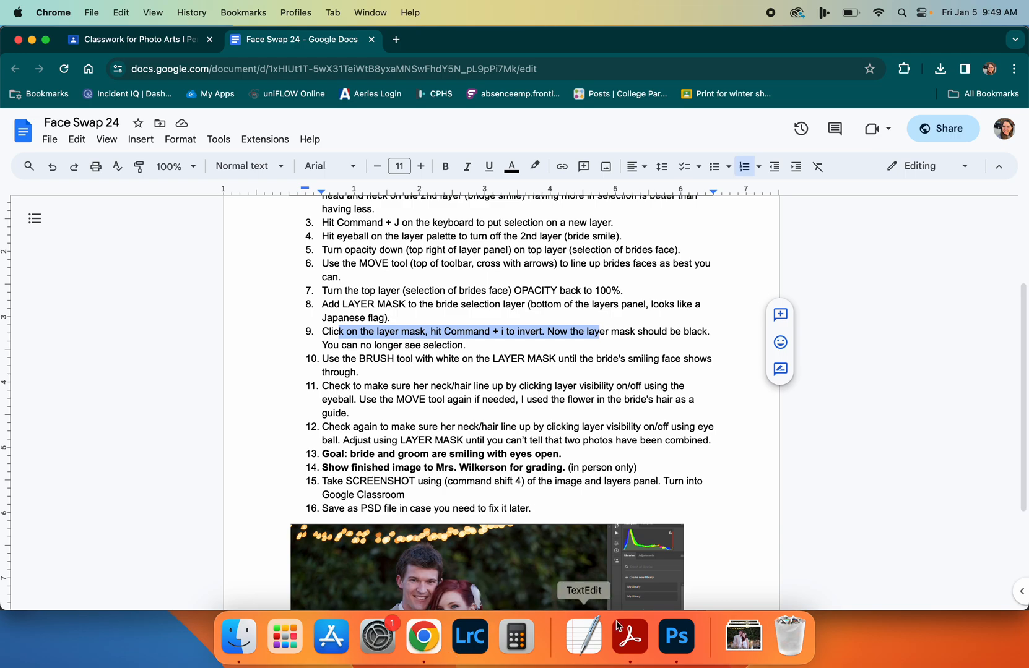
{"action": "left_click", "coordinate": [678, 638]}
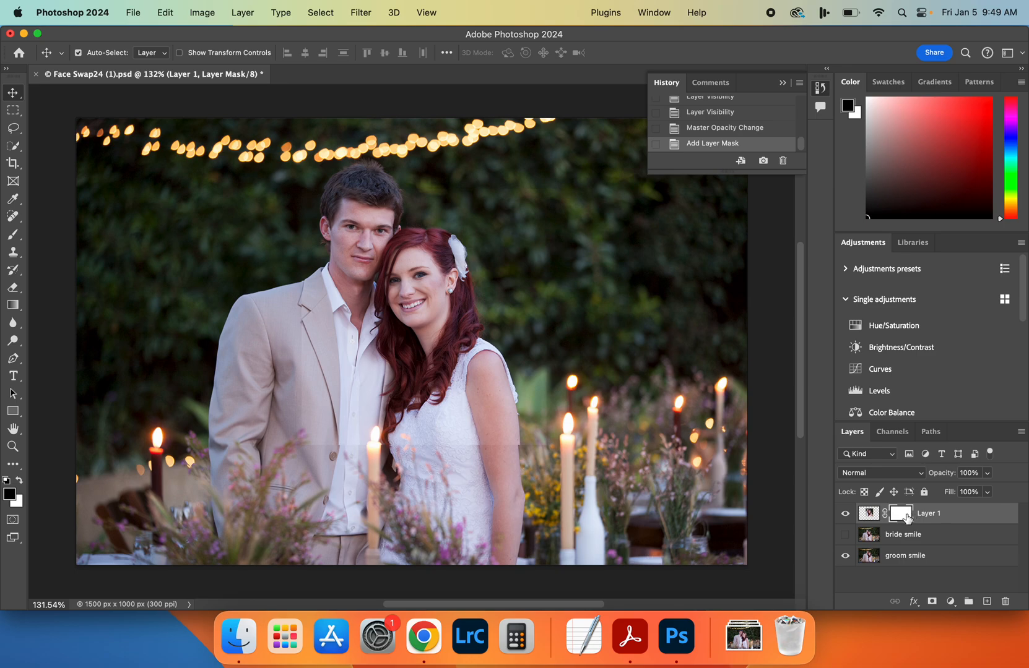
{"action": "key", "text": "super+i"}
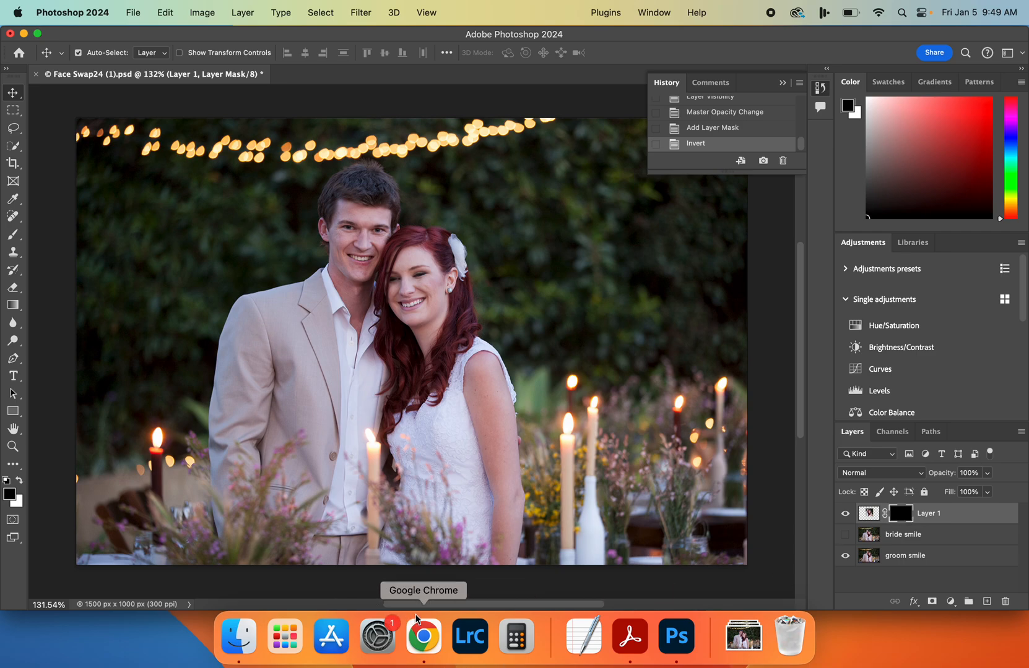
Switch to Chrome and highlight the instruction about painting on the layer mask with a white brush, and return to Photoshop
{"action": "left_click", "coordinate": [422, 633]}
{"action": "left_click_drag", "start_coordinate": [341, 360], "coordinate": [471, 383]}
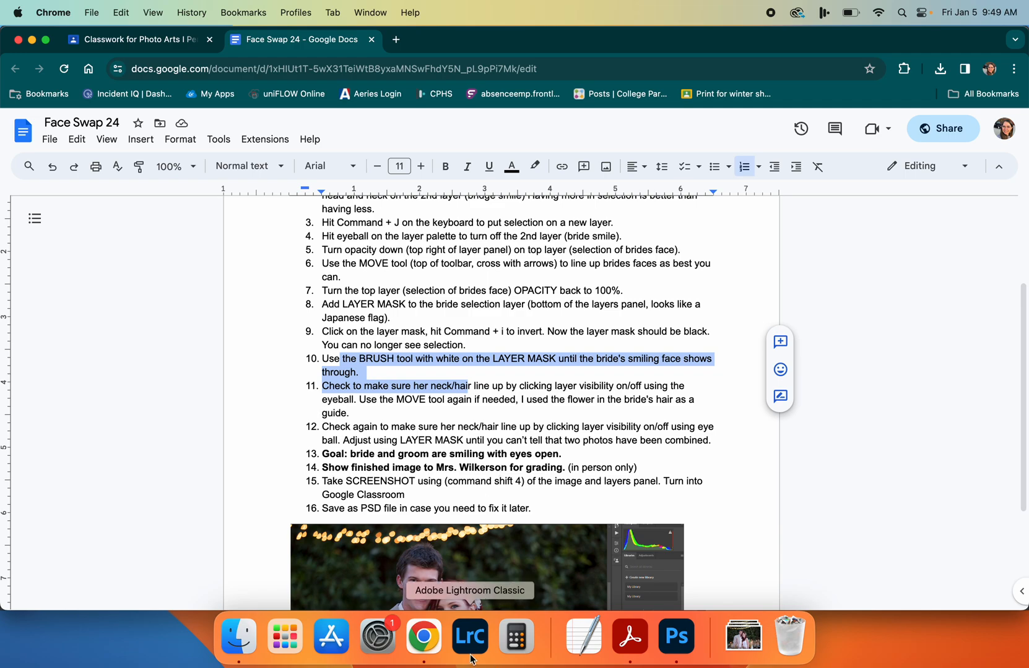
{"action": "left_click", "coordinate": [692, 640]}
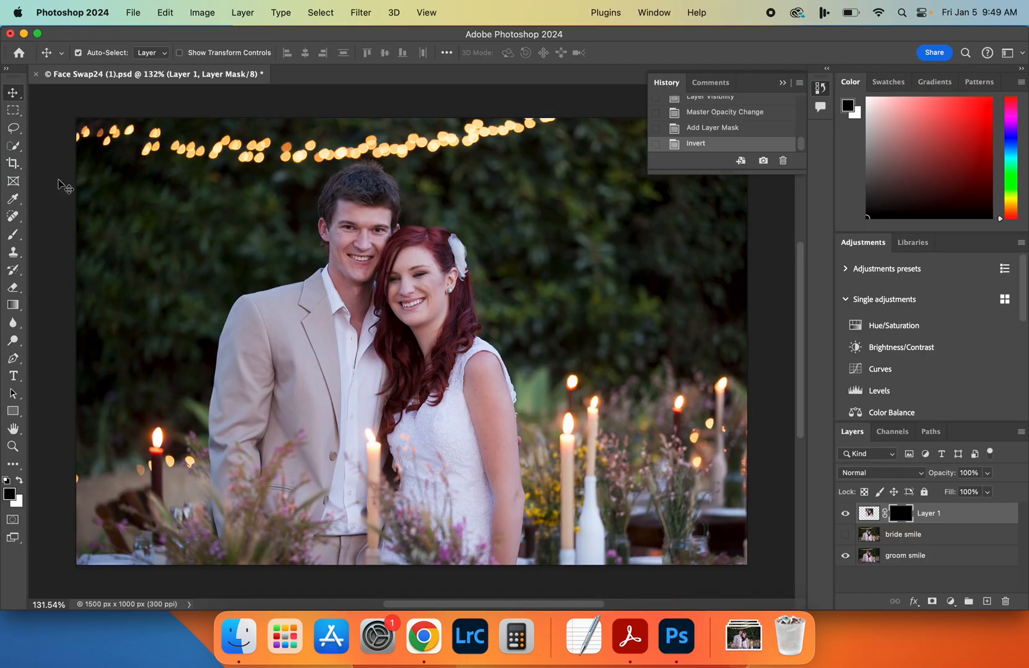
Paint white with the Brush tool on Layer 1's mask over the bride's eyes, smile, chin and neck
{"action": "left_click", "coordinate": [15, 237]}
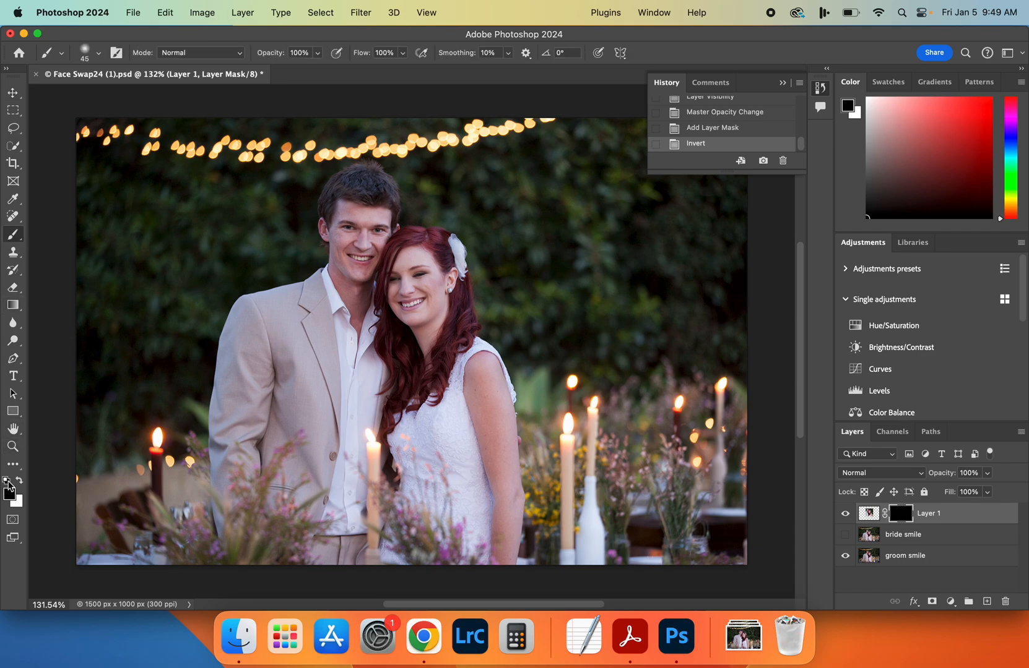
{"action": "key", "text": "x"}
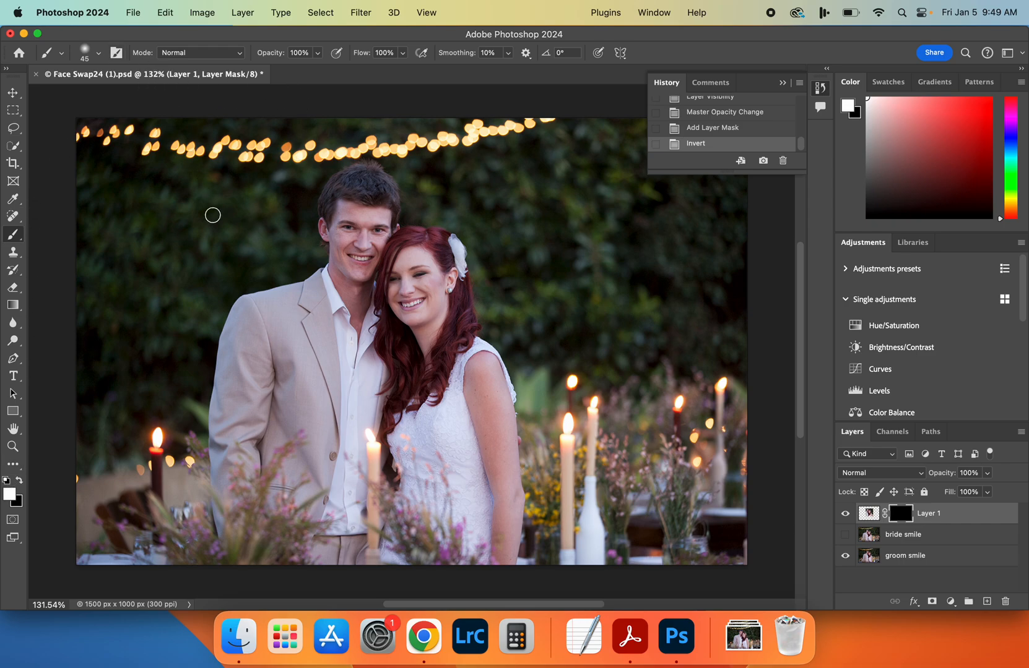
{"action": "scroll", "coordinate": [365, 290], "scroll_direction": "up", "scroll_amount": 3}
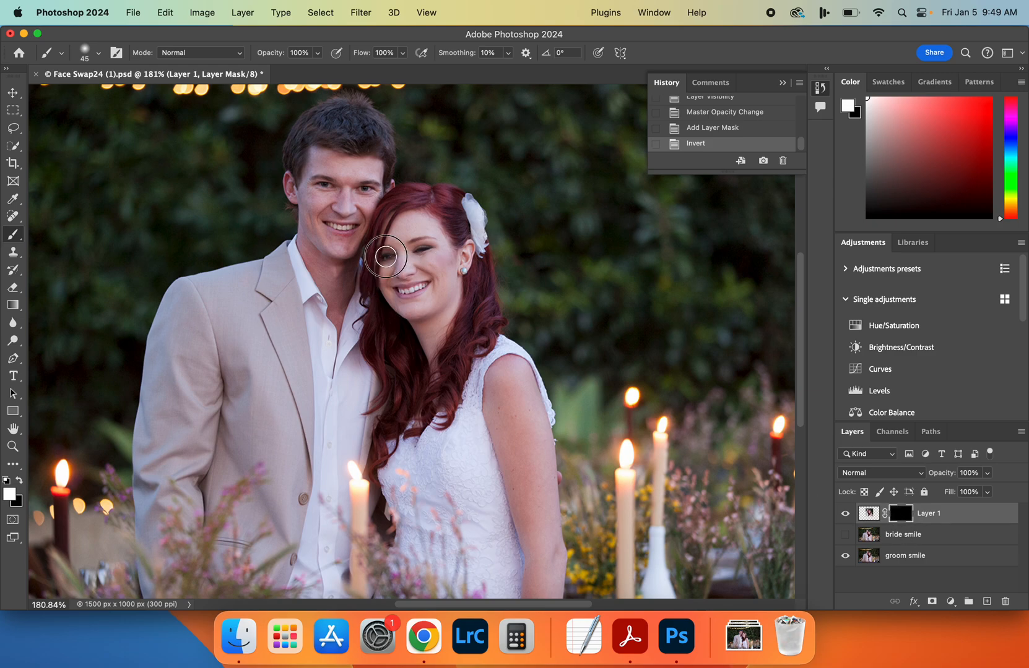
{"action": "mouse_move", "coordinate": [375, 254]}
{"action": "left_mouse_down"}
{"action": "mouse_move", "coordinate": [410, 244]}
{"action": "mouse_move", "coordinate": [390, 248]}
{"action": "mouse_move", "coordinate": [413, 307]}
{"action": "mouse_move", "coordinate": [441, 243]}
{"action": "mouse_move", "coordinate": [441, 292]}
{"action": "left_mouse_up"}
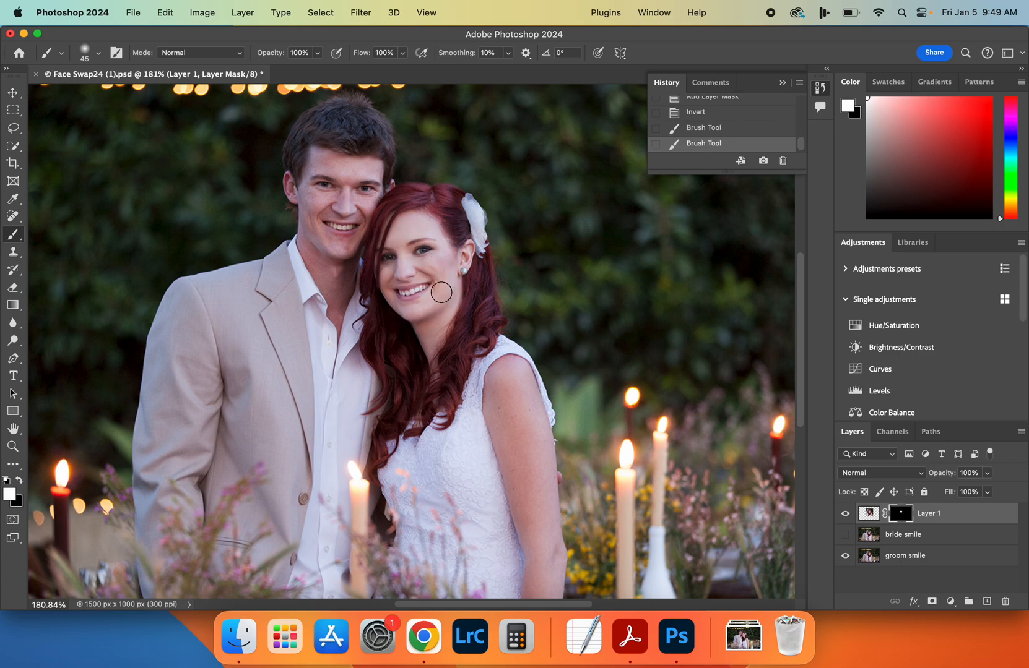
{"action": "scroll", "coordinate": [441, 292], "scroll_direction": "up", "scroll_amount": 5}
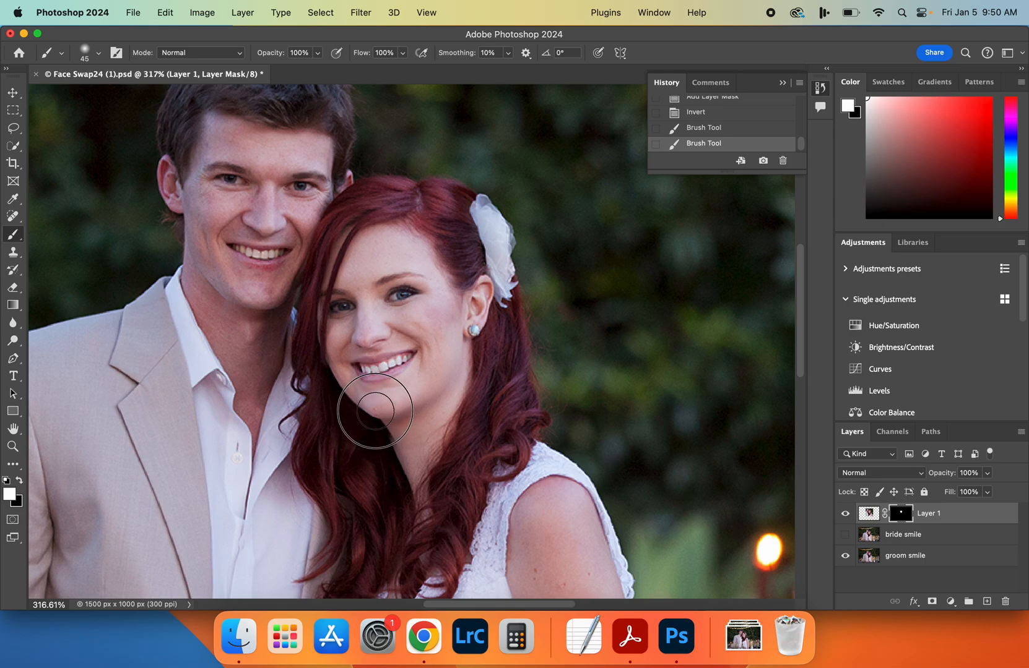
{"action": "left_click_drag", "start_coordinate": [415, 364], "coordinate": [393, 365]}
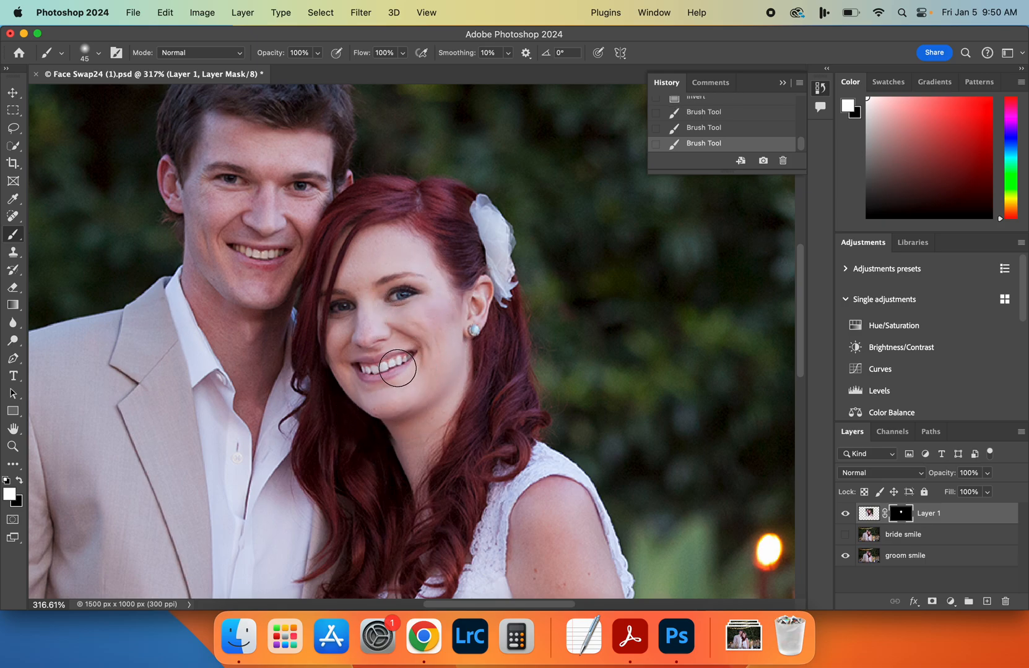
{"action": "mouse_move", "coordinate": [392, 461]}
{"action": "left_mouse_down"}
{"action": "mouse_move", "coordinate": [404, 524]}
{"action": "mouse_move", "coordinate": [457, 544]}
{"action": "mouse_move", "coordinate": [419, 530]}
{"action": "mouse_move", "coordinate": [407, 506]}
{"action": "mouse_move", "coordinate": [423, 509]}
{"action": "mouse_move", "coordinate": [410, 486]}
{"action": "mouse_move", "coordinate": [418, 508]}
{"action": "mouse_move", "coordinate": [412, 434]}
{"action": "mouse_move", "coordinate": [414, 425]}
{"action": "mouse_move", "coordinate": [418, 457]}
{"action": "mouse_move", "coordinate": [437, 385]}
{"action": "mouse_move", "coordinate": [412, 266]}
{"action": "left_mouse_up"}
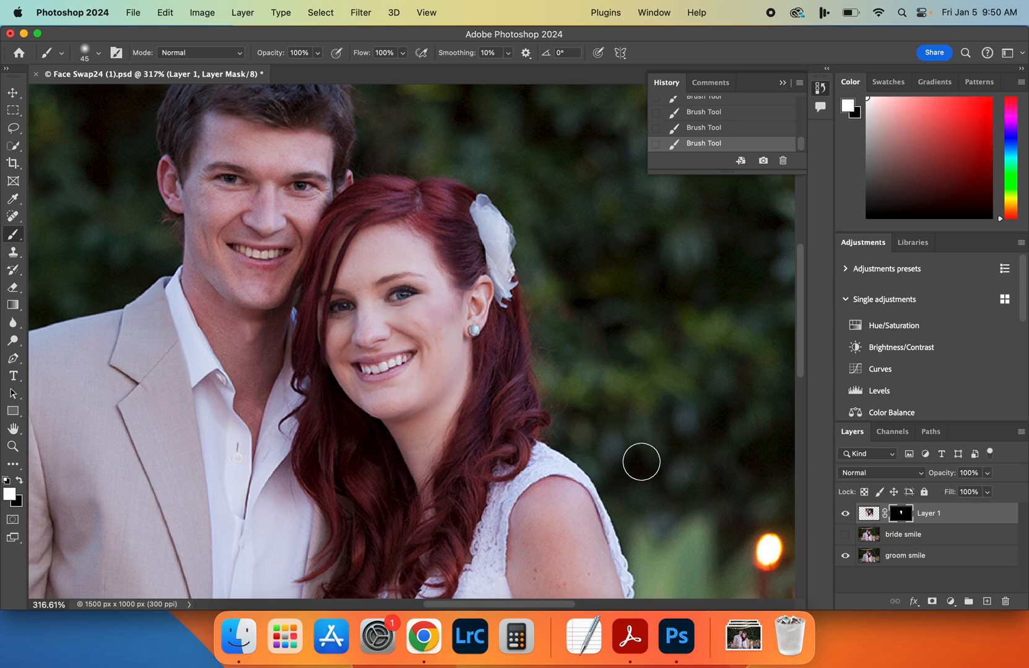
Toggle Layer 1's visibility repeatedly to compare the bride's face and neck with and without the masked layer
{"action": "left_click", "coordinate": [845, 514]}
{"action": "left_click", "coordinate": [845, 514]}
{"action": "left_click", "coordinate": [845, 514]}
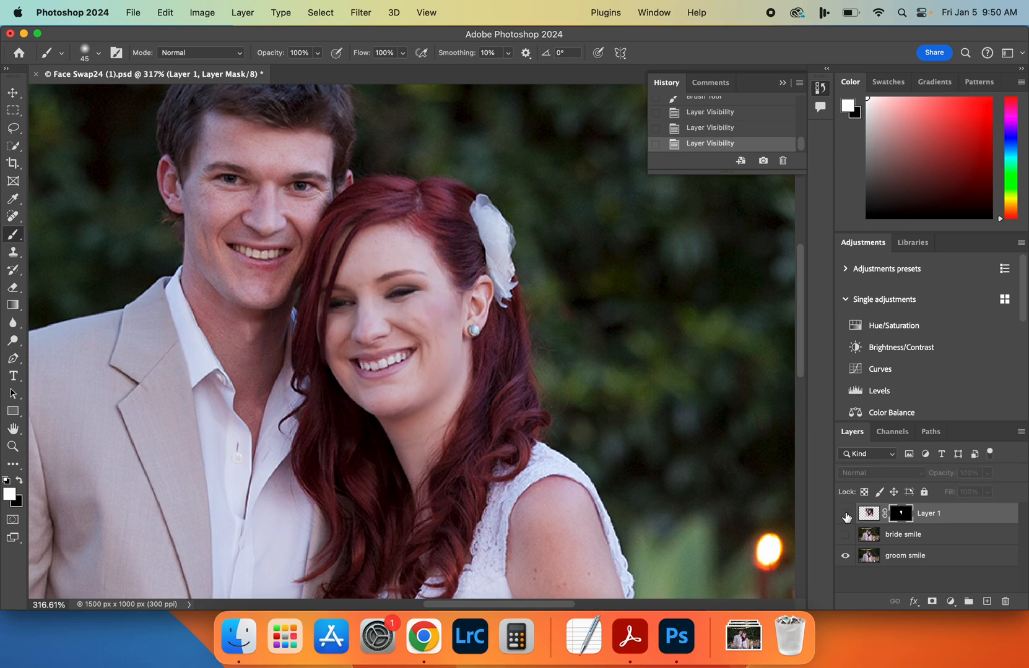
{"action": "left_click", "coordinate": [845, 515]}
{"action": "left_click", "coordinate": [846, 514]}
{"action": "left_click", "coordinate": [845, 515]}
{"action": "left_click", "coordinate": [845, 515]}
{"action": "left_click", "coordinate": [845, 515]}
{"action": "left_click", "coordinate": [845, 514]}
{"action": "left_click", "coordinate": [845, 515]}
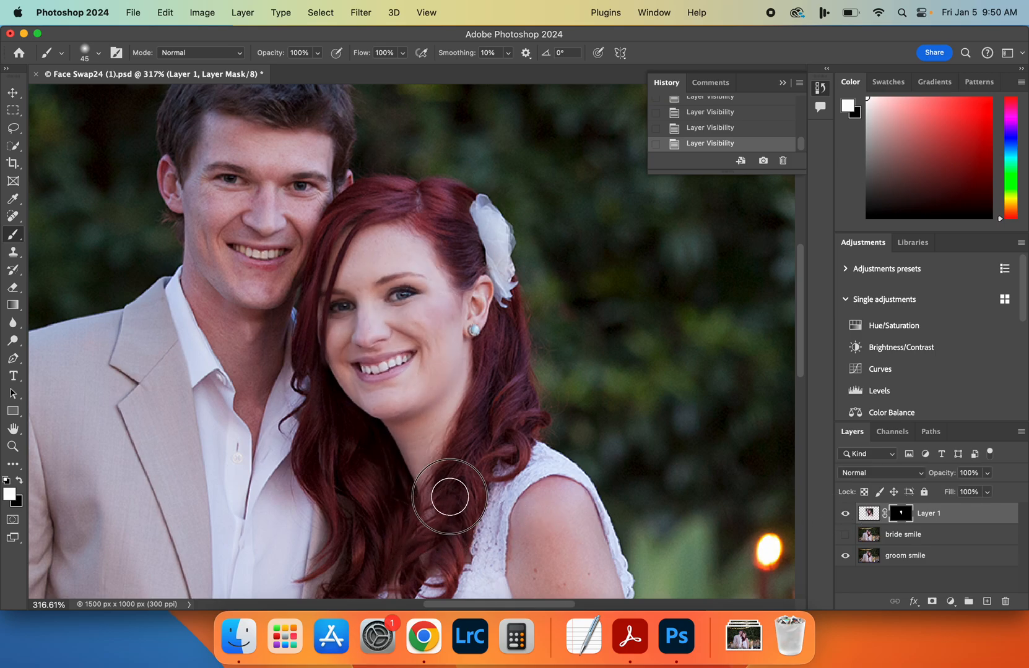
Paint more white on Layer 1's mask along the bride's neck, hair edge and the jaw below her earring
{"action": "left_click", "coordinate": [462, 456]}
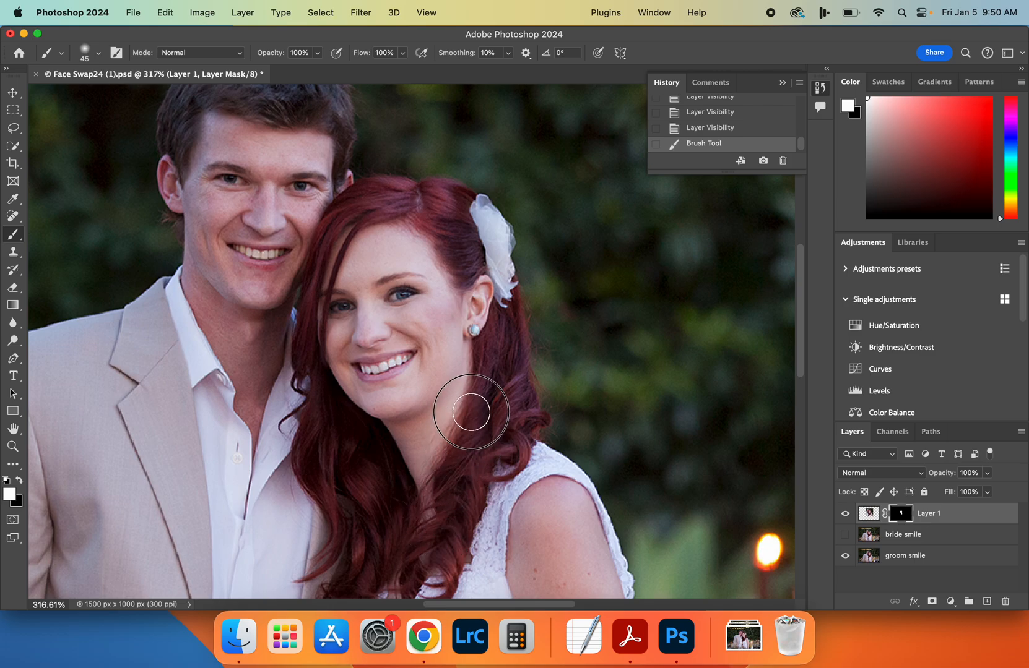
{"action": "left_click", "coordinate": [467, 355]}
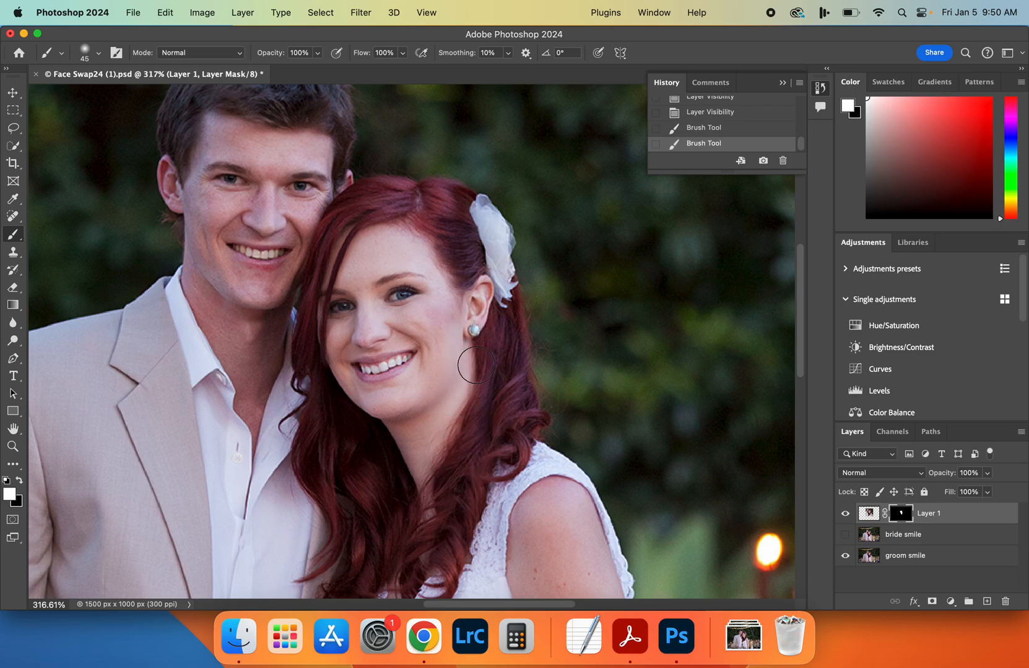
{"action": "left_click", "coordinate": [471, 357]}
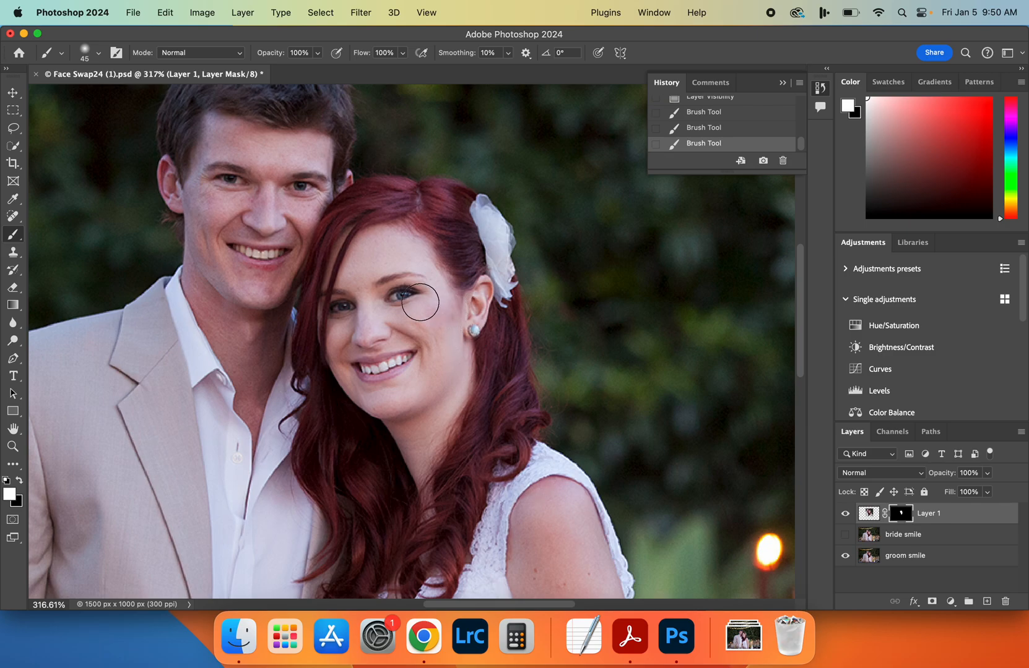
Toggle Layer 1's visibility off and on to check the blend around the bride's face up close
{"action": "scroll", "coordinate": [486, 302], "scroll_direction": "up", "scroll_amount": 3}
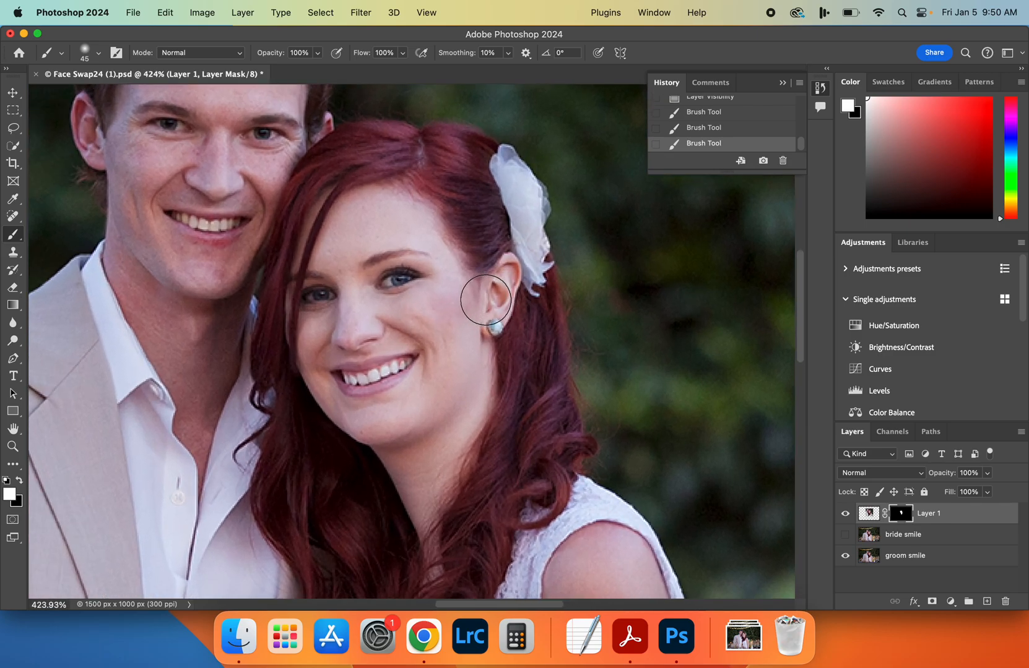
{"action": "left_click", "coordinate": [846, 513]}
{"action": "left_click", "coordinate": [846, 513]}
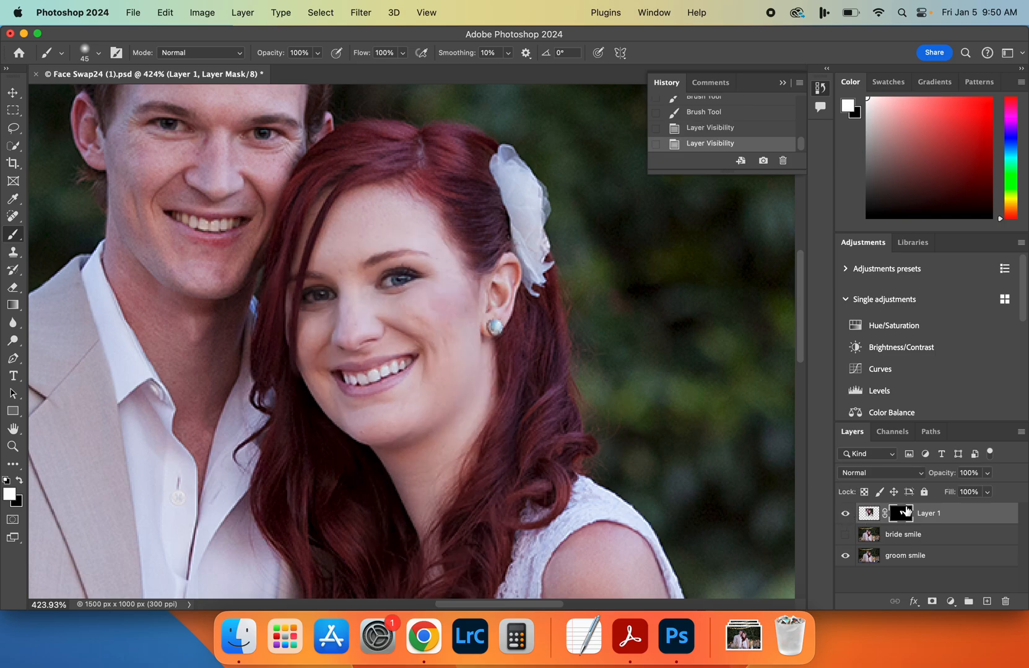
Make black the foreground color, try painting it on the mask over one of the bride's eyes, and revert that stroke through the history
{"action": "left_click", "coordinate": [20, 484]}
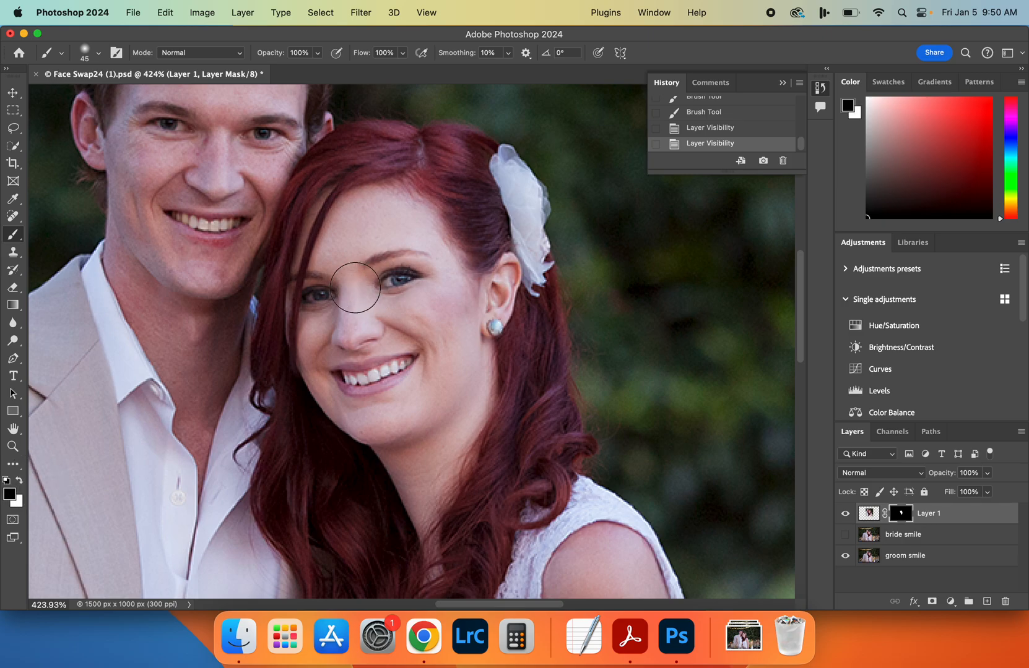
{"action": "left_click", "coordinate": [313, 286]}
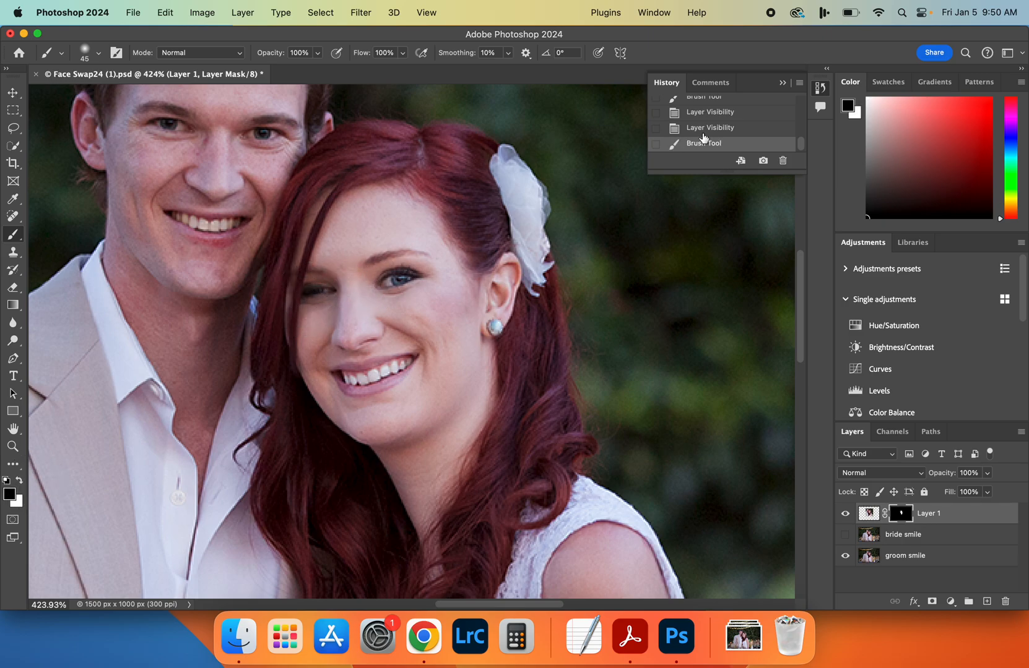
{"action": "left_click", "coordinate": [718, 127]}
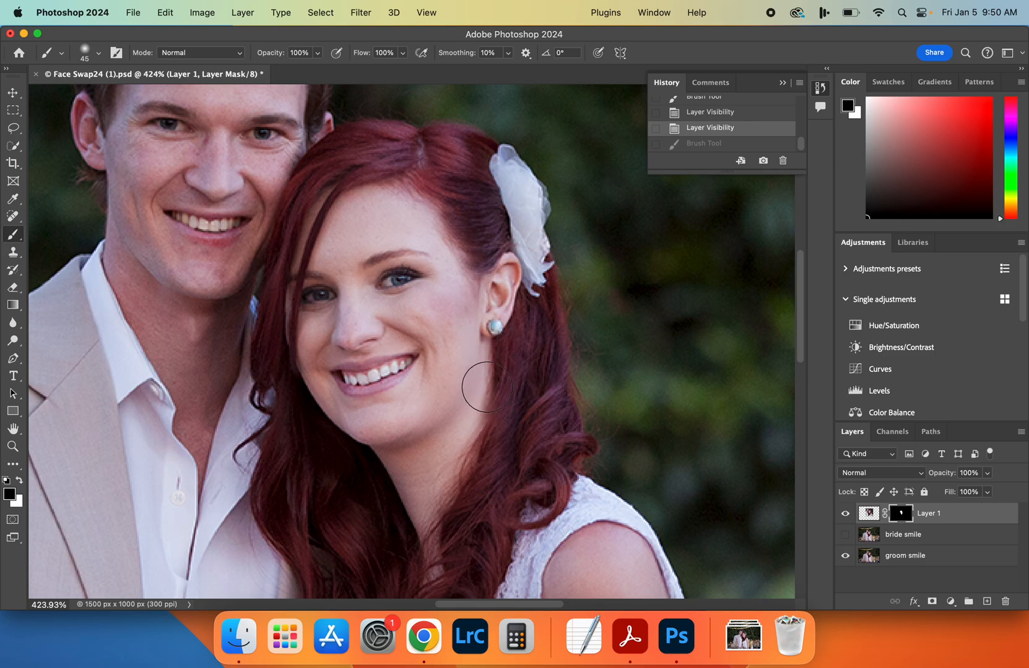
Paint black on Layer 1's mask over the bride's lower neck and hair, and check the blend across the portrait
{"action": "left_click", "coordinate": [459, 499]}
{"action": "scroll", "coordinate": [459, 497], "scroll_direction": "down", "scroll_amount": 5}
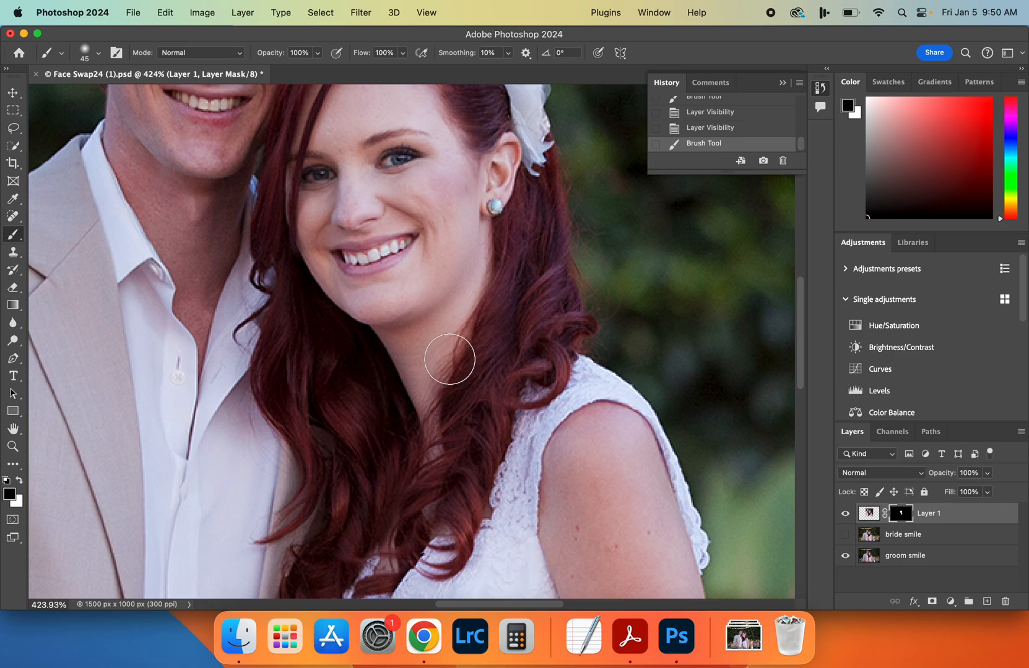
{"action": "left_click_drag", "start_coordinate": [466, 436], "coordinate": [485, 395]}
{"action": "scroll", "coordinate": [481, 514], "scroll_direction": "down", "scroll_amount": 10}
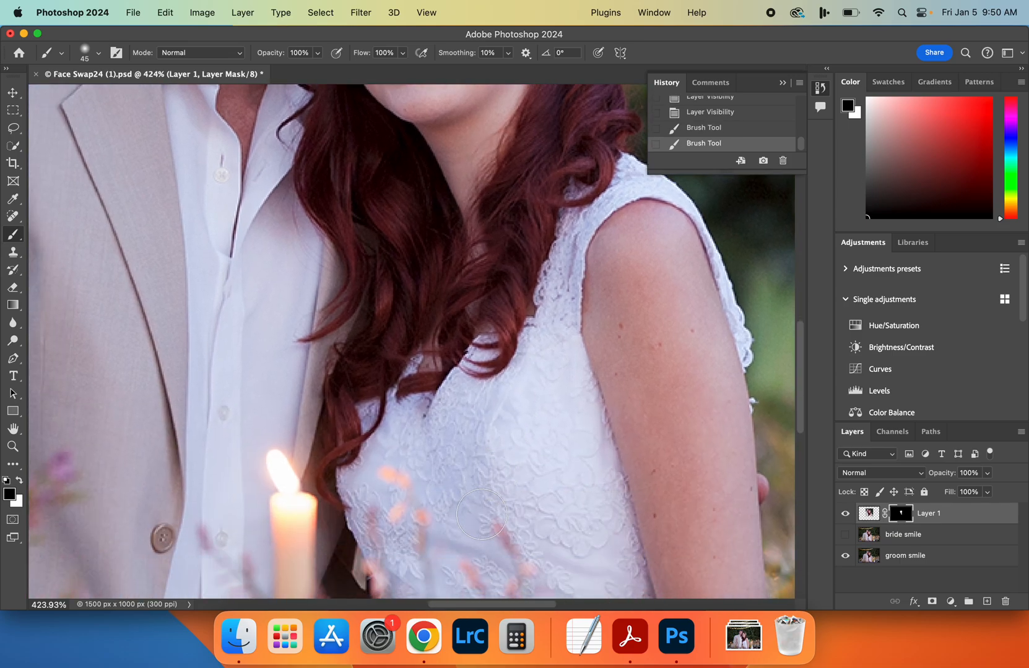
{"action": "scroll", "coordinate": [481, 514], "scroll_direction": "up", "scroll_amount": 12}
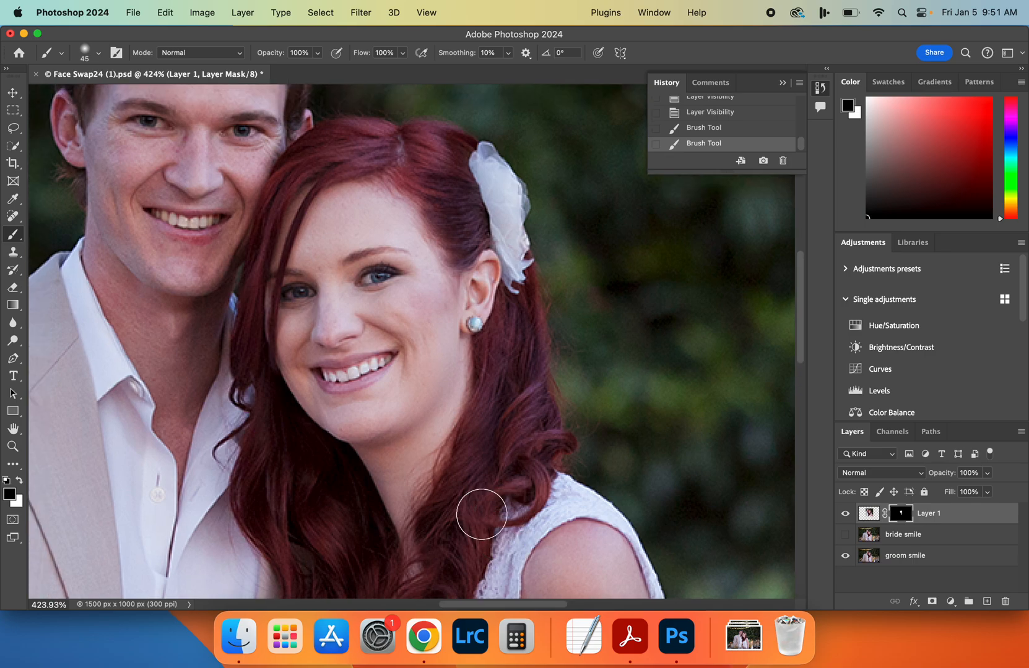
{"action": "scroll", "coordinate": [481, 515], "scroll_direction": "down", "scroll_amount": 3}
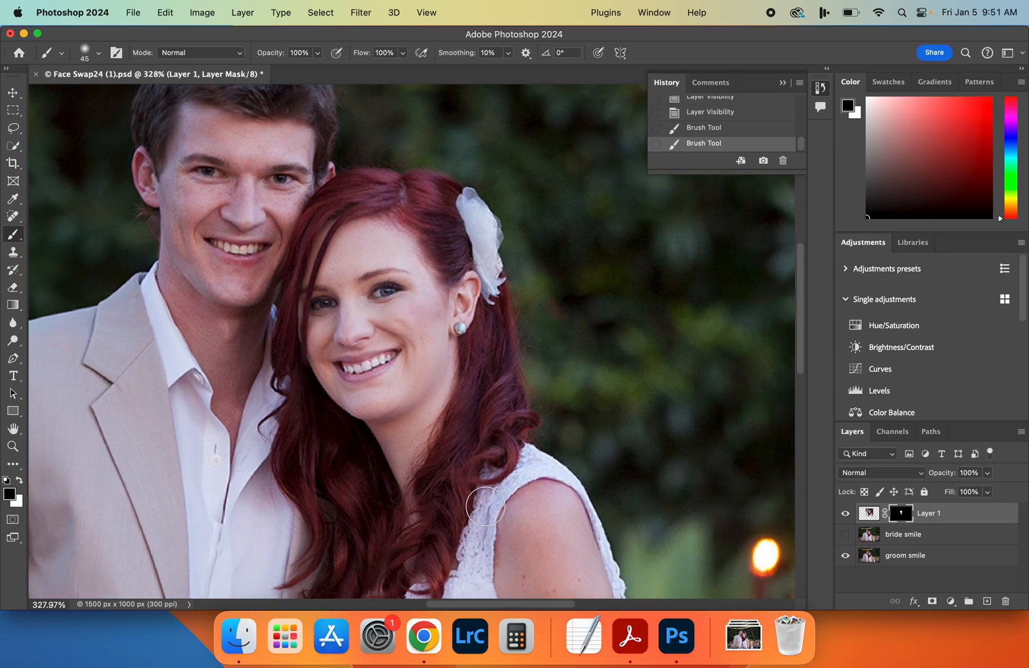
{"action": "scroll", "coordinate": [485, 507], "scroll_direction": "down", "scroll_amount": 1}
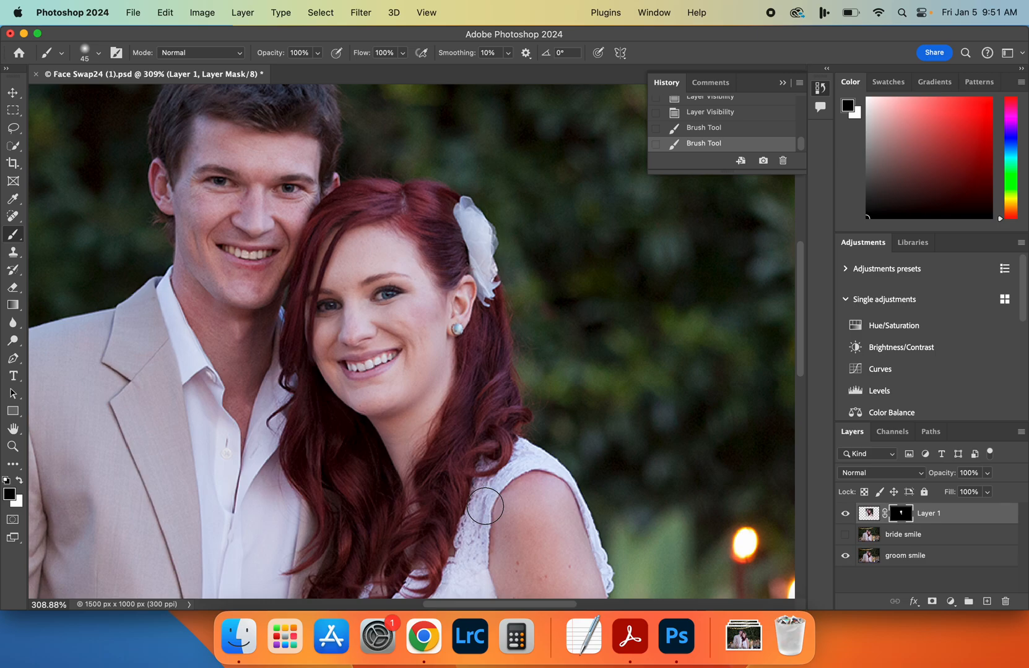
Start saving a copy of the document in Photoshop format and name it Face Swap24 demo.psd
{"action": "left_click", "coordinate": [133, 9]}
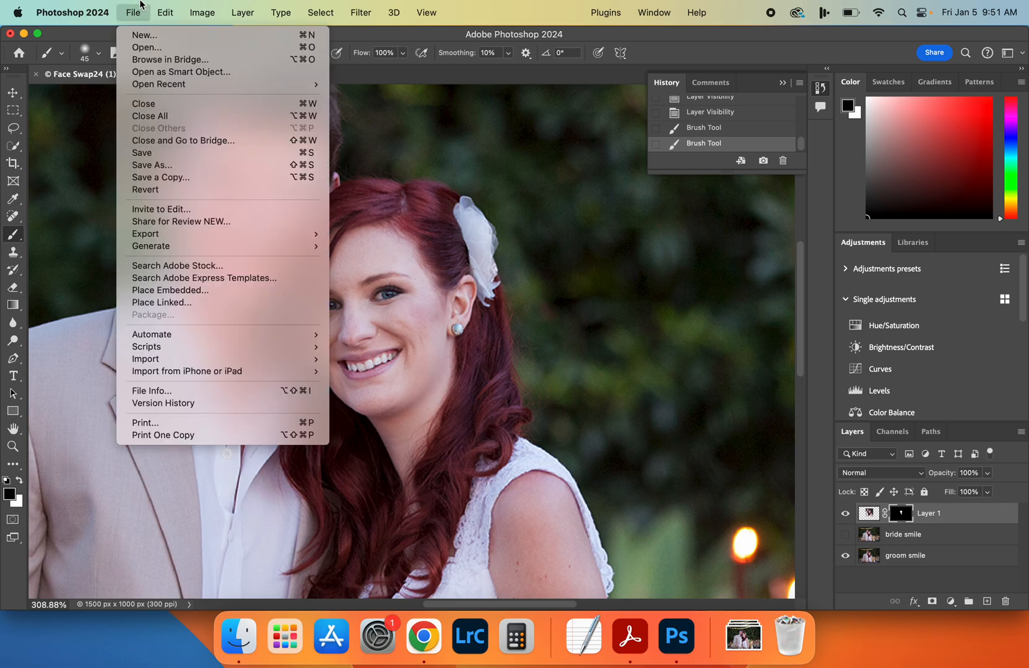
{"action": "left_click", "coordinate": [173, 178]}
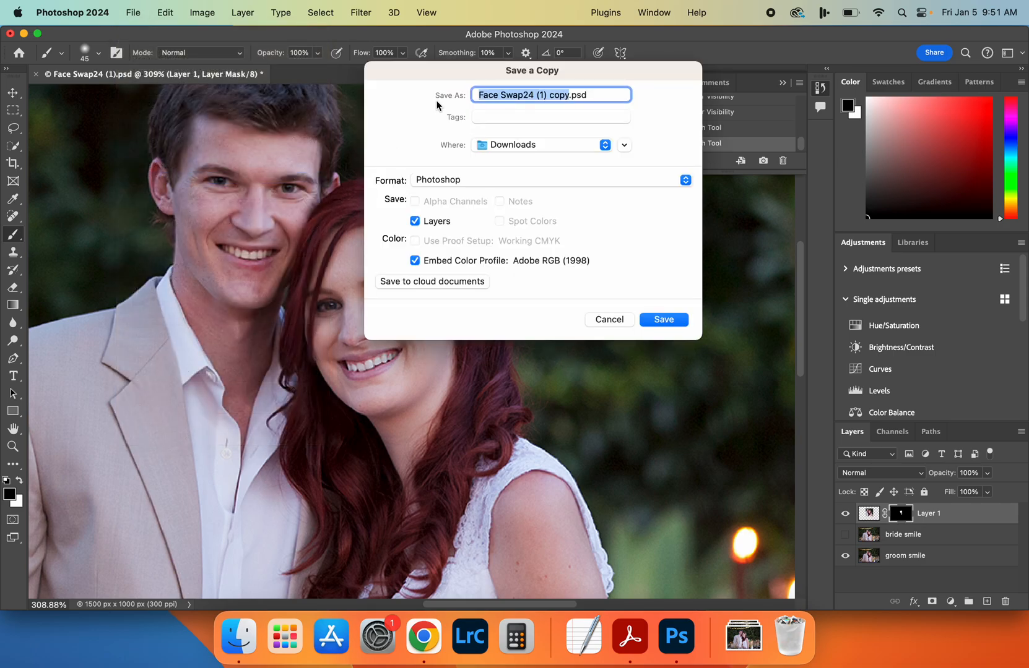
{"action": "left_click", "coordinate": [547, 95]}
{"action": "left_click_drag", "start_coordinate": [570, 95], "coordinate": [535, 95]}
{"action": "key", "text": "BackSpace"}
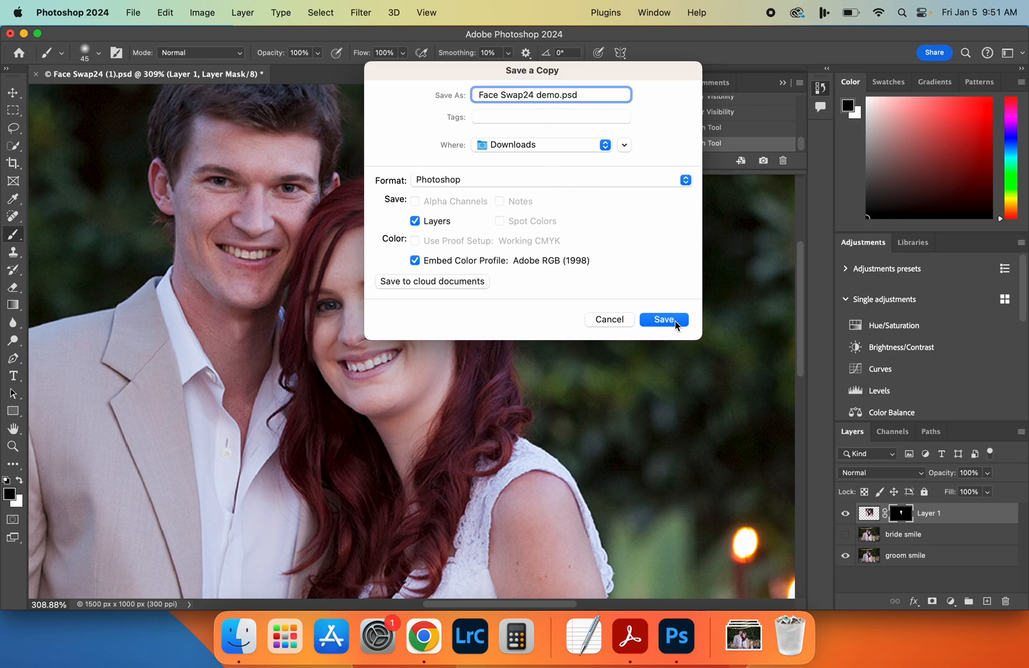
Save the Photoshop-format copy to the Desktop and allow access to the Desktop folder
{"action": "left_click", "coordinate": [572, 146]}
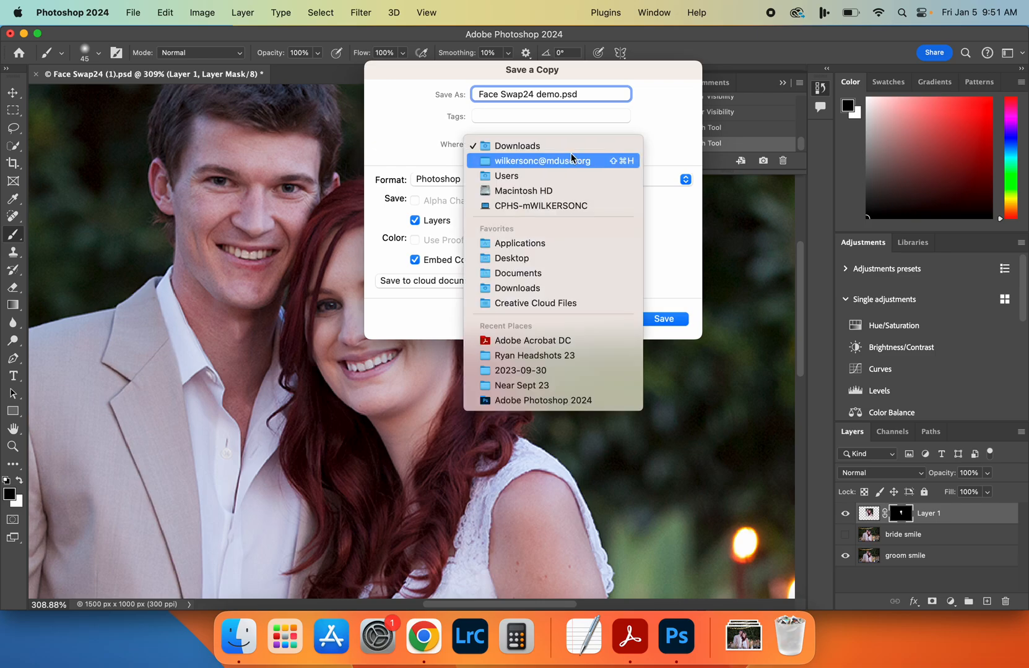
{"action": "left_click", "coordinate": [542, 259]}
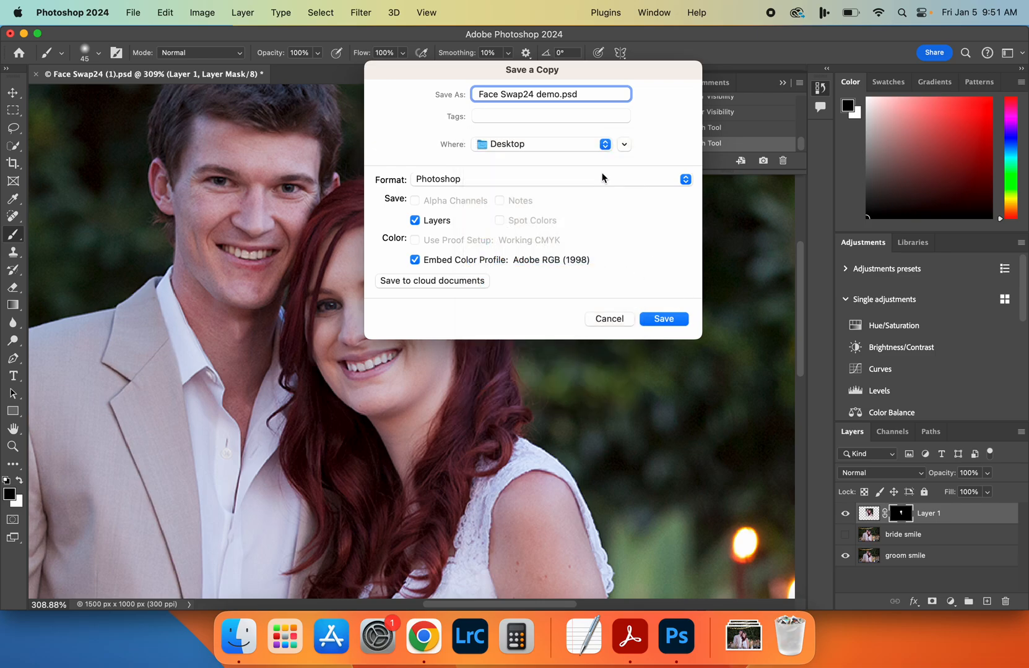
{"action": "left_click", "coordinate": [624, 146]}
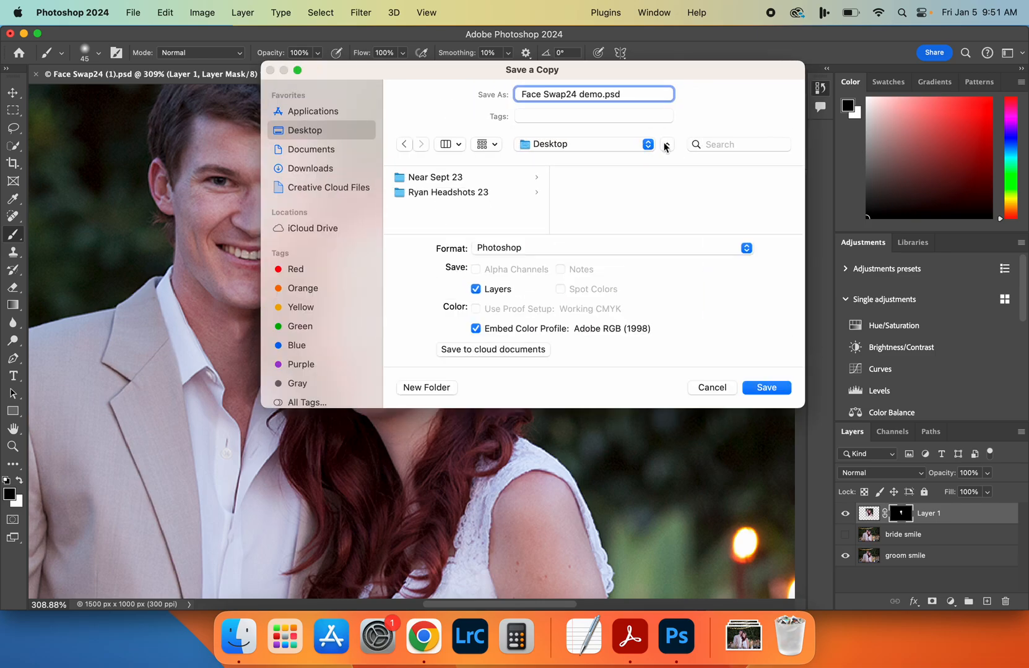
{"action": "left_click", "coordinate": [663, 146]}
{"action": "left_click", "coordinate": [658, 320]}
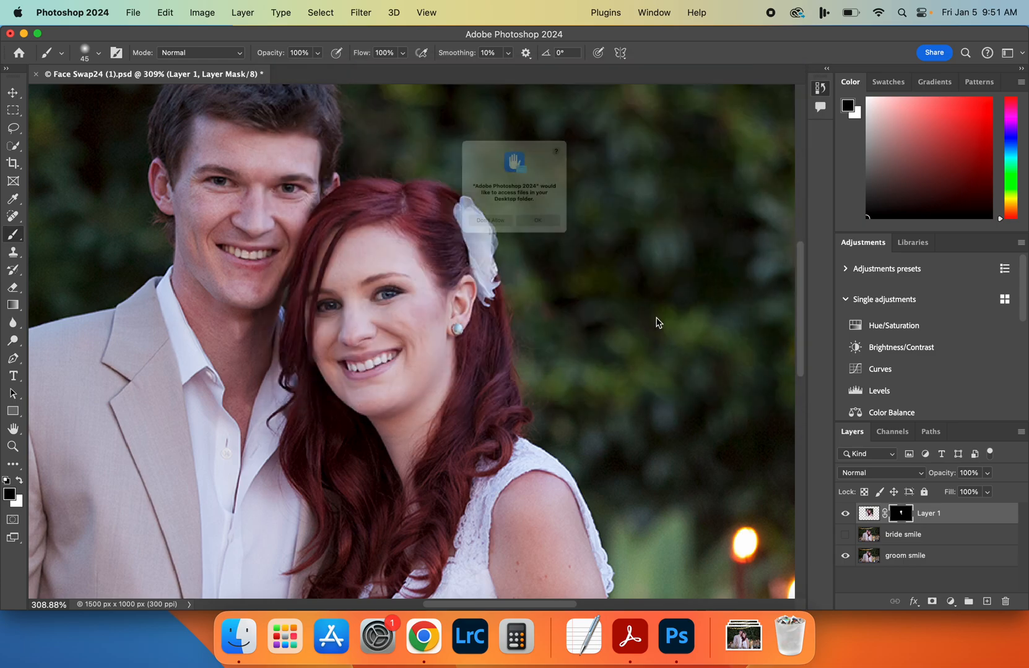
{"action": "left_click", "coordinate": [581, 251]}
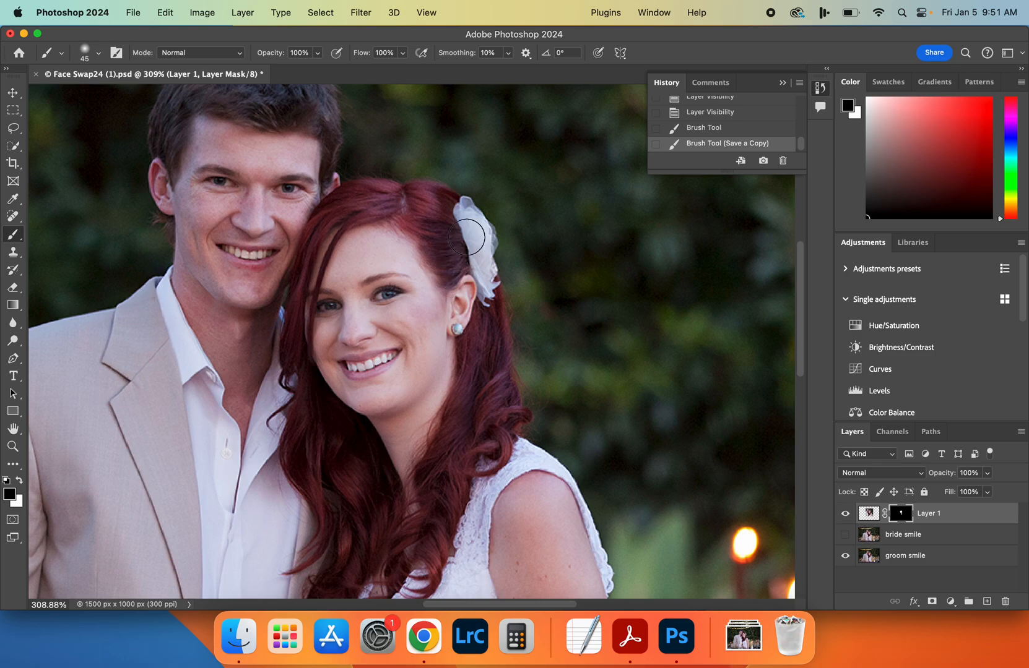
Switch to Chrome, highlight the goal about smiling with eyes open in the Face Swap 24 instructions, and return to Photoshop
{"action": "left_click", "coordinate": [424, 647]}
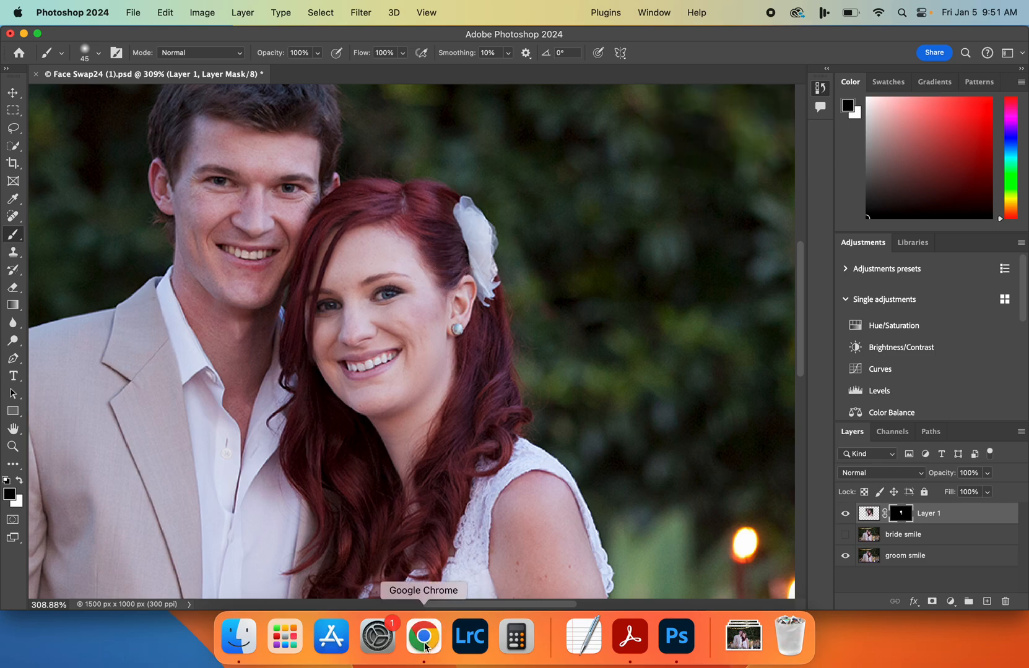
{"action": "left_click_drag", "start_coordinate": [323, 456], "coordinate": [597, 458]}
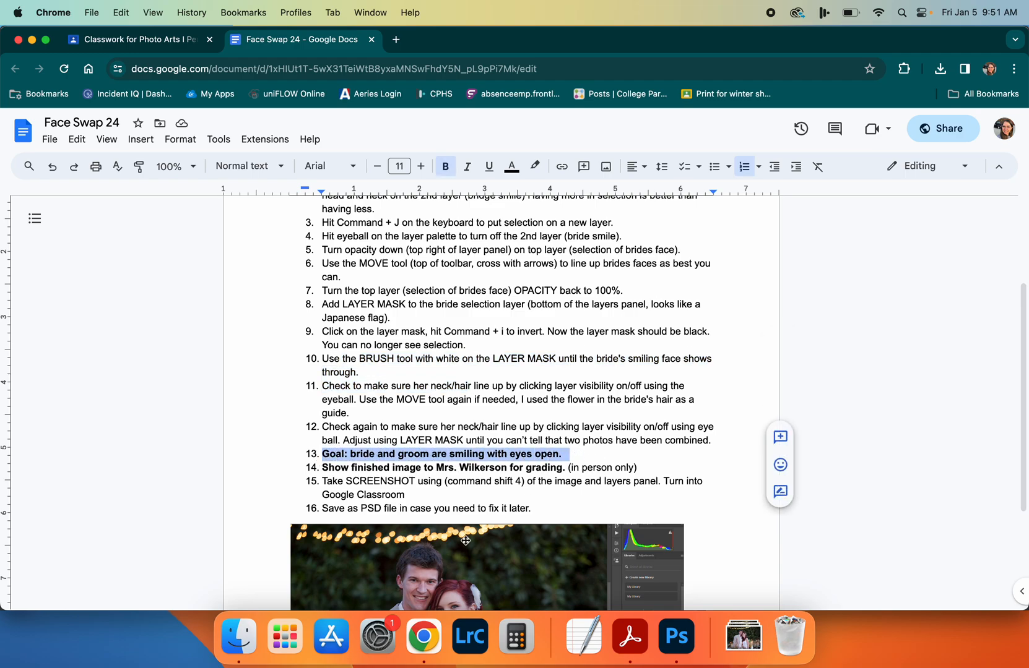
{"action": "left_click", "coordinate": [676, 636]}
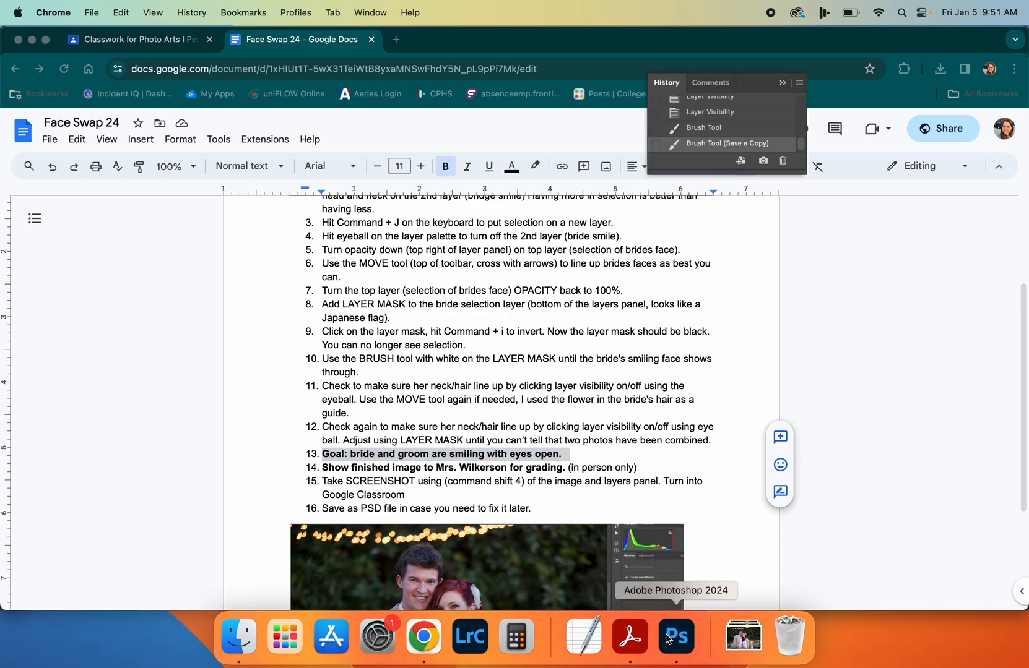
Toggle Layer 1's visibility off and on repeatedly to compare the bride's face with and without the swap
{"action": "left_click", "coordinate": [844, 518]}
{"action": "left_click", "coordinate": [844, 519]}
{"action": "left_click", "coordinate": [844, 519]}
{"action": "left_click", "coordinate": [843, 519]}
{"action": "left_click", "coordinate": [844, 519]}
{"action": "left_click", "coordinate": [844, 518]}
{"action": "left_click", "coordinate": [844, 518]}
{"action": "left_click", "coordinate": [844, 519]}
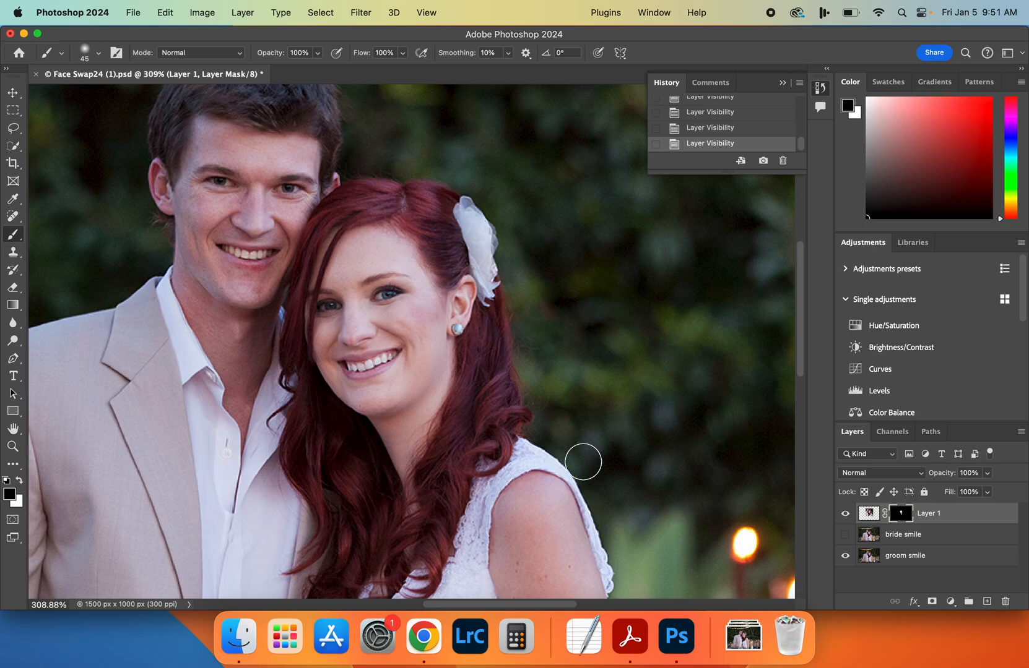
Touch up Layer 1's mask with black below the hair flower, and with white around the bride's ear and lower flower
{"action": "mouse_move", "coordinate": [475, 296]}
{"action": "left_mouse_down"}
{"action": "mouse_move", "coordinate": [452, 284]}
{"action": "mouse_move", "coordinate": [459, 306]}
{"action": "left_mouse_up"}
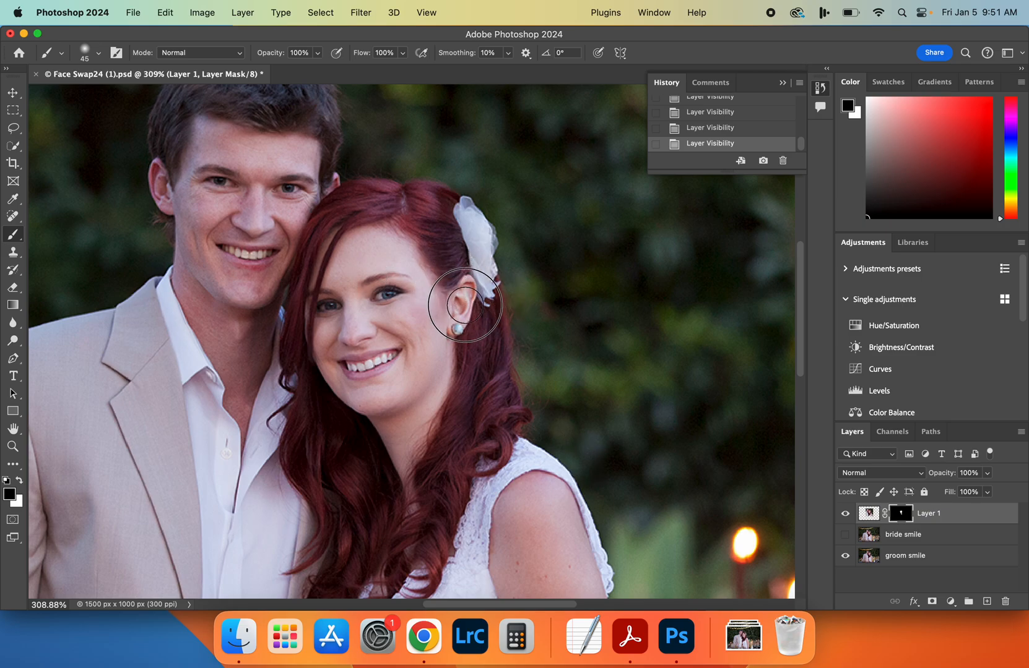
{"action": "left_click", "coordinate": [21, 480]}
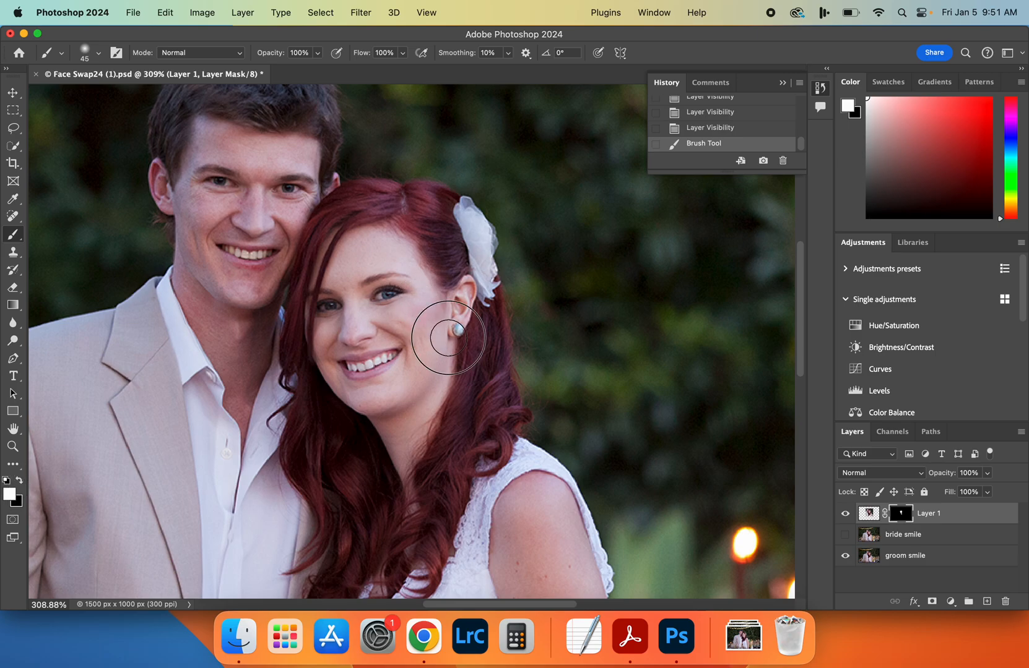
{"action": "mouse_move", "coordinate": [445, 310]}
{"action": "left_mouse_down"}
{"action": "mouse_move", "coordinate": [438, 274]}
{"action": "mouse_move", "coordinate": [452, 317]}
{"action": "left_mouse_up"}
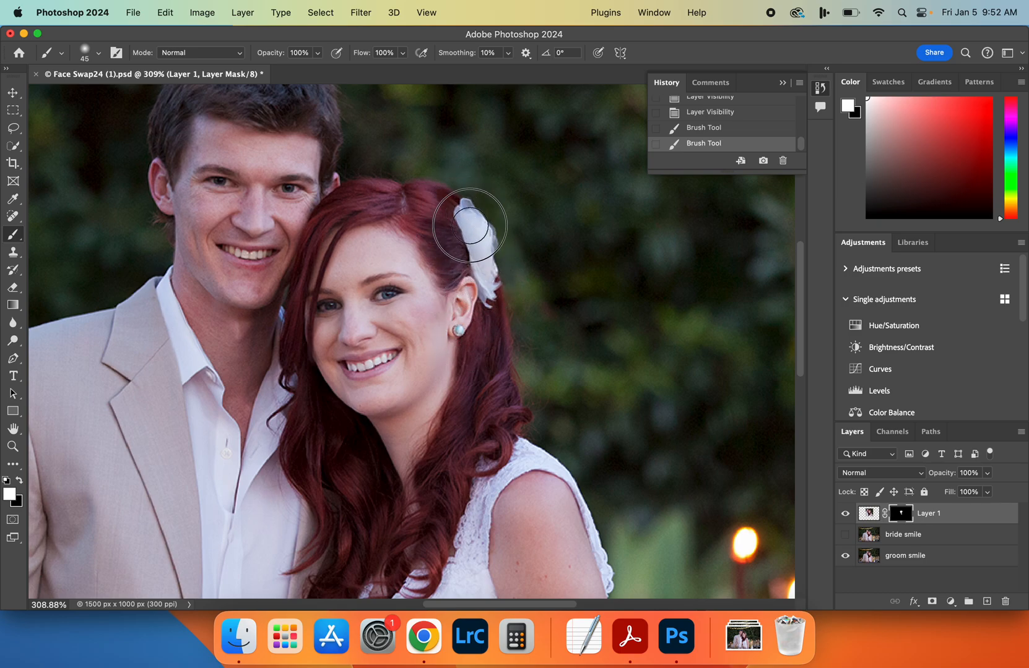
{"action": "mouse_move", "coordinate": [492, 277]}
{"action": "left_mouse_down"}
{"action": "mouse_move", "coordinate": [485, 247]}
{"action": "mouse_move", "coordinate": [486, 310]}
{"action": "mouse_move", "coordinate": [466, 347]}
{"action": "mouse_move", "coordinate": [466, 262]}
{"action": "mouse_move", "coordinate": [455, 252]}
{"action": "mouse_move", "coordinate": [468, 273]}
{"action": "left_mouse_up"}
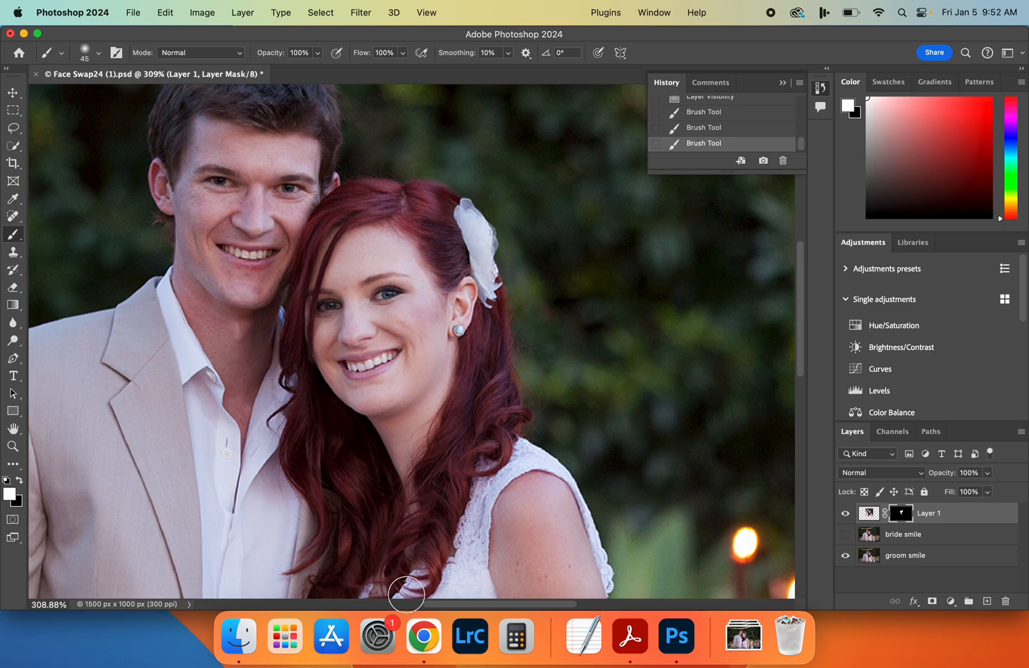
Start a screenshot of a selected portion of the screen
{"action": "key", "text": "super+shift+5"}
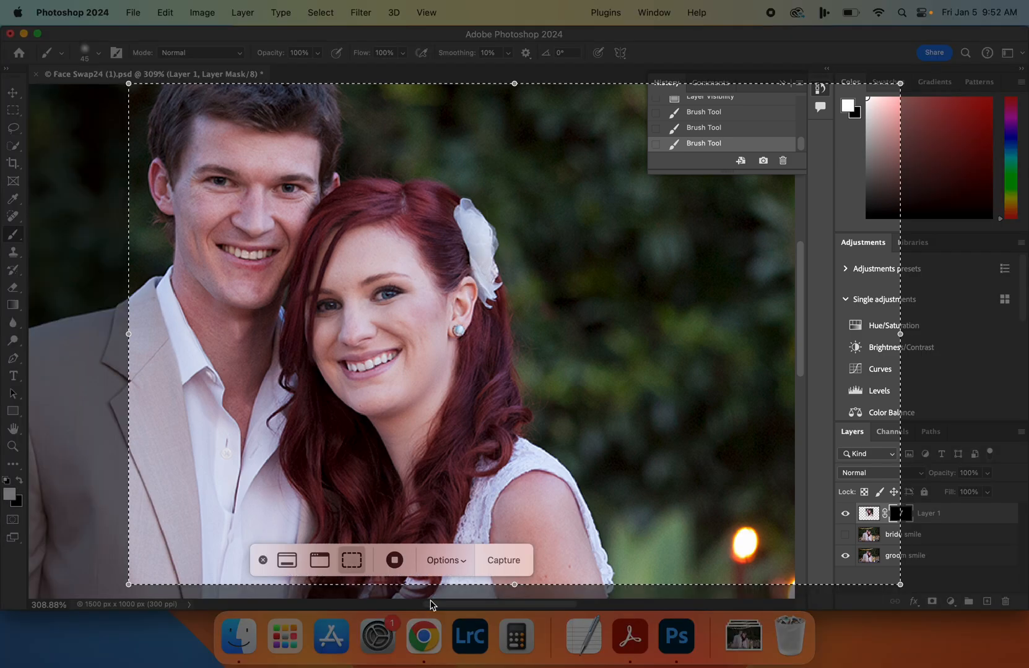